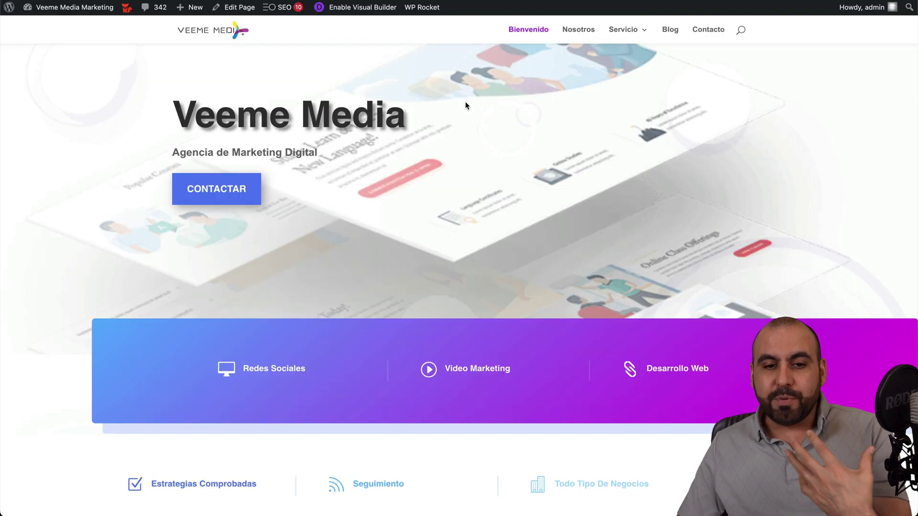
Step: Scroll down the Veeme Media homepage to the service cards and back up
scroll(445, 282, down, 10)
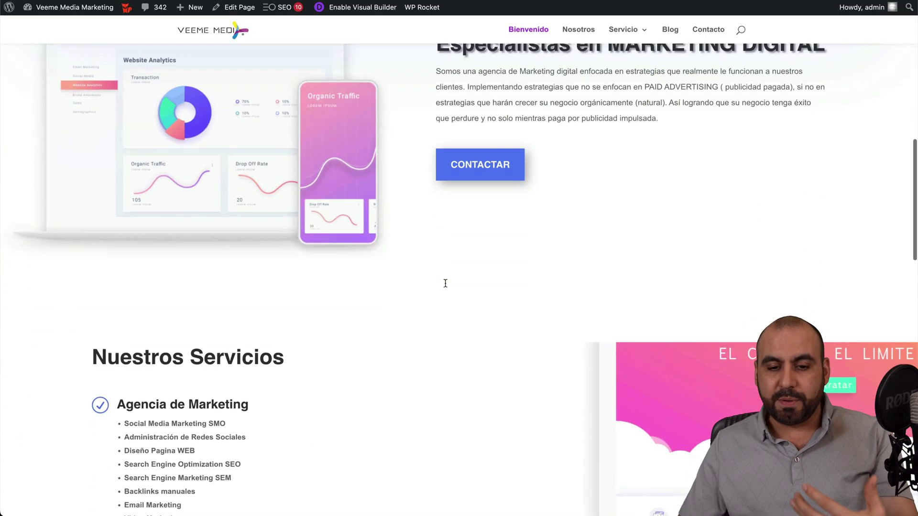
scroll(445, 283, down, 3)
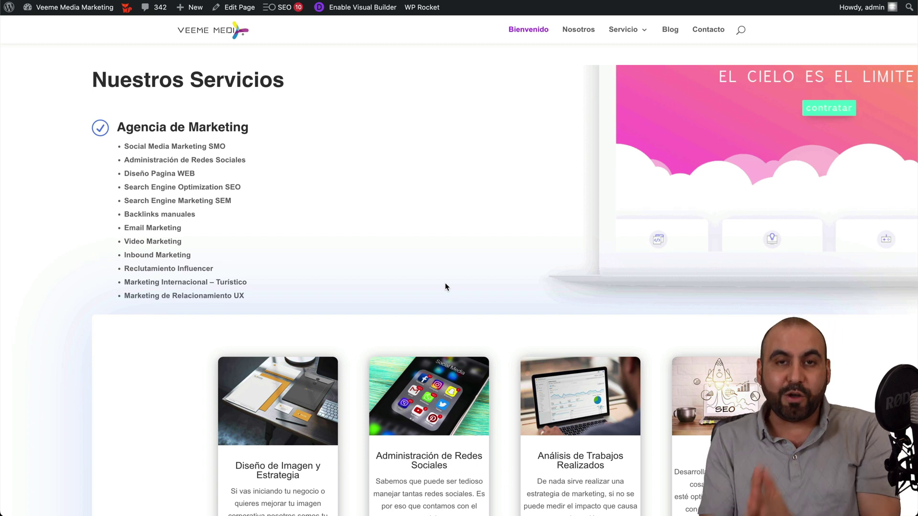
scroll(445, 287, down, 2)
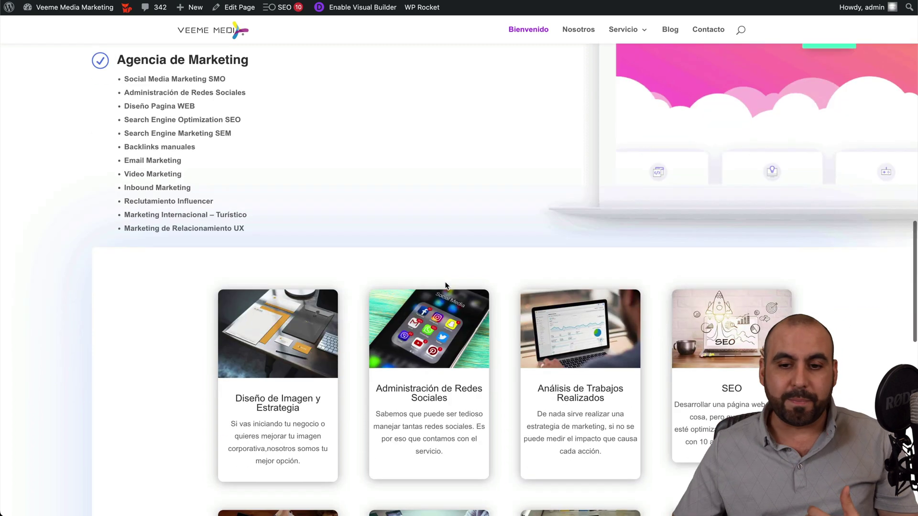
scroll(445, 287, up, 15)
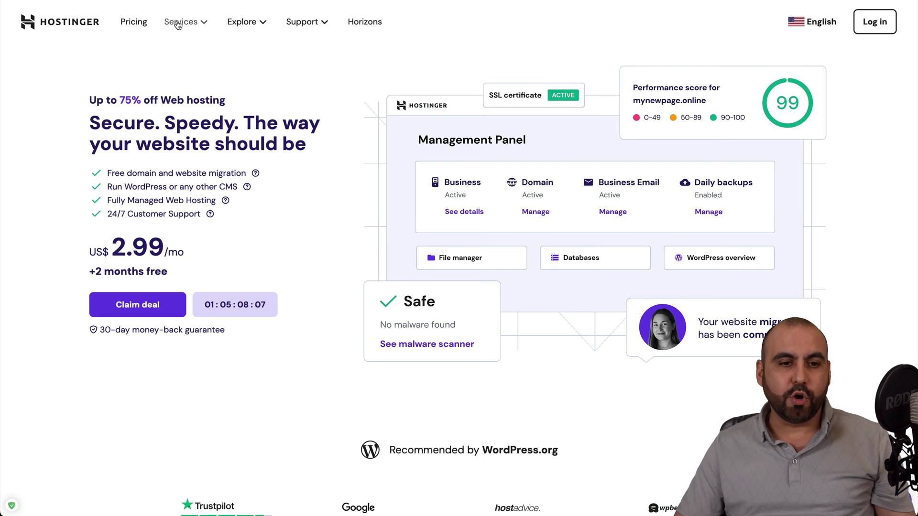
Step: Choose Hostinger's Business web hosting plan, adding 48 months at US$ 3.99/month to the cart
click(178, 24)
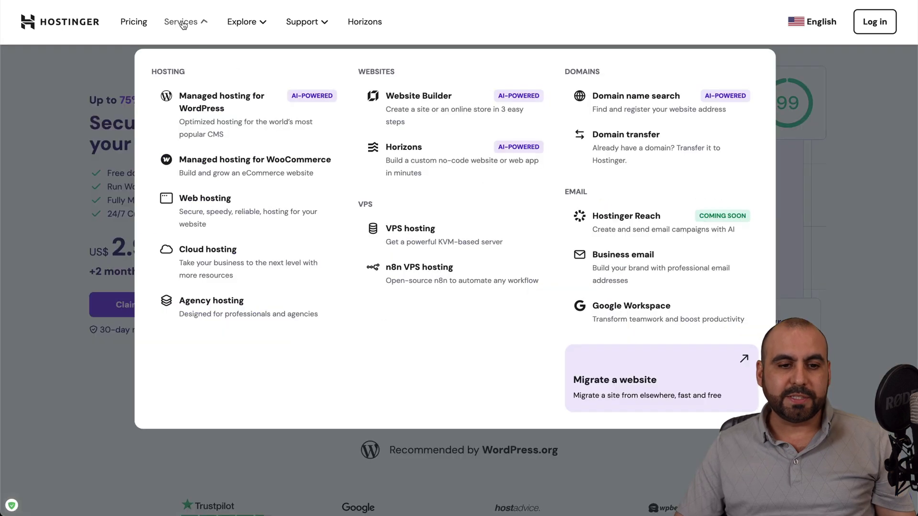
click(203, 211)
scroll(420, 302, down, 15)
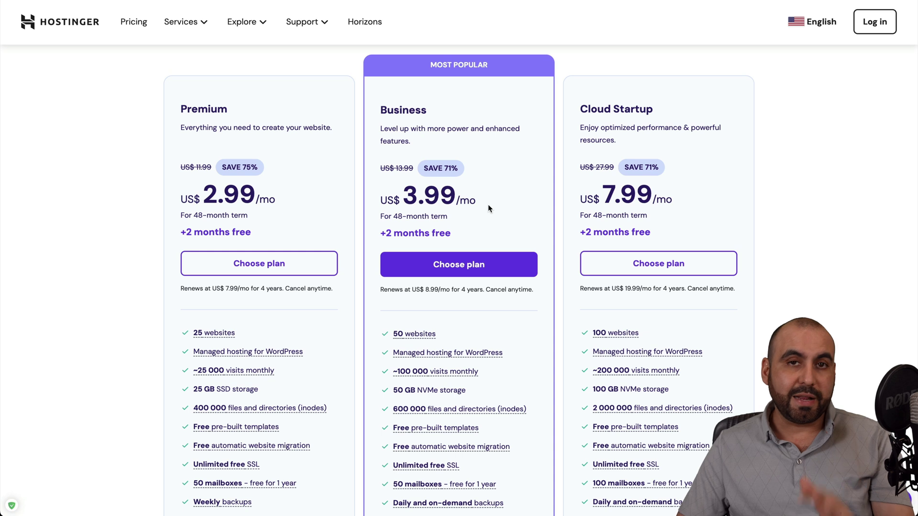
scroll(488, 209, down, 3)
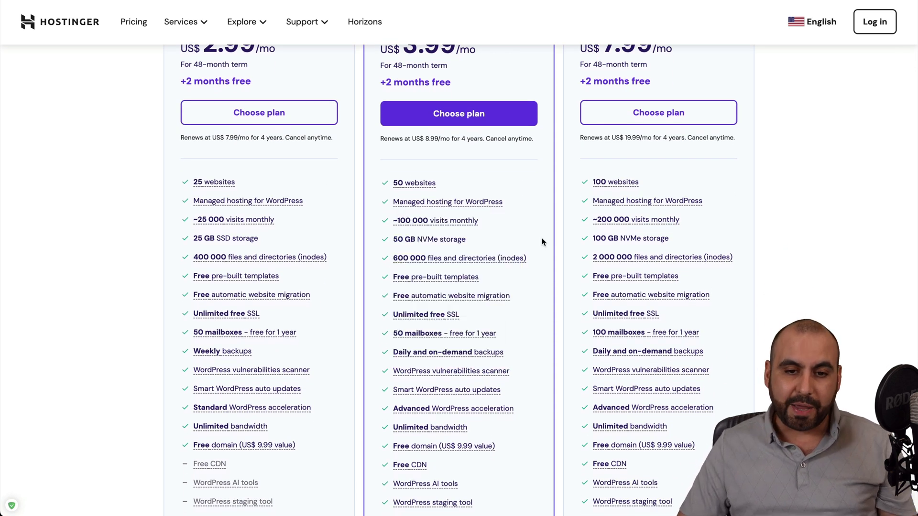
scroll(542, 238, up, 3)
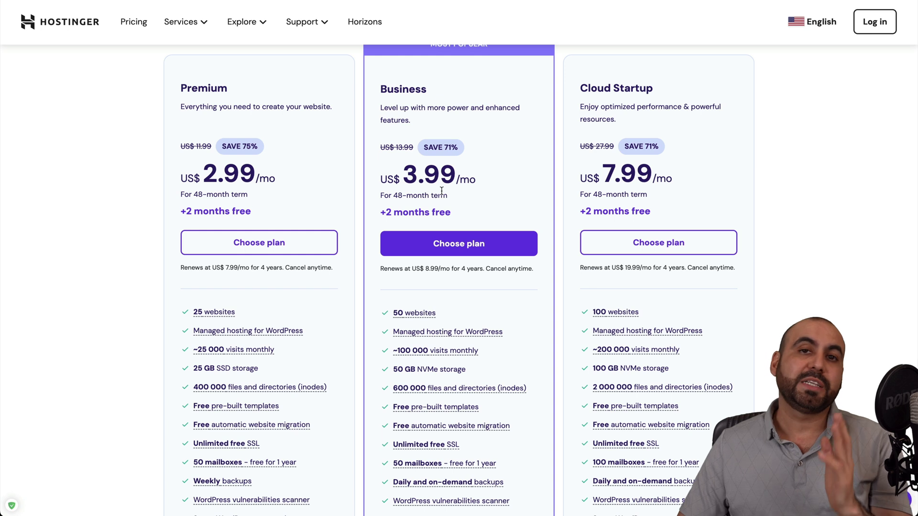
scroll(441, 190, up, 1)
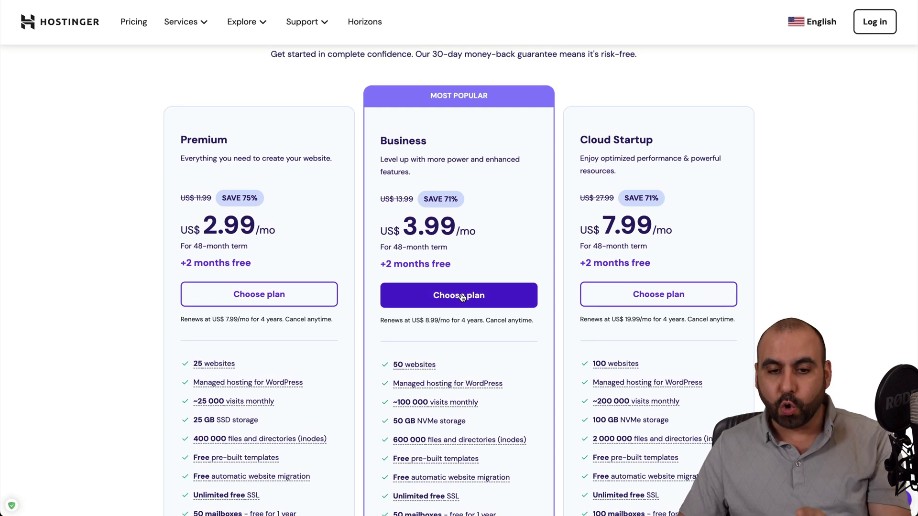
click(461, 297)
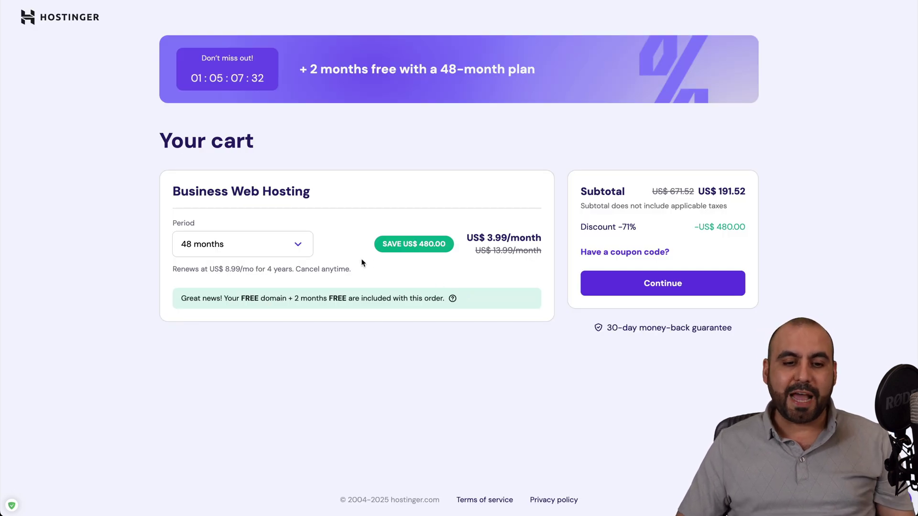
Step: Keep the billing period at 48 months and check the US$ 191.52 subtotal
click(301, 246)
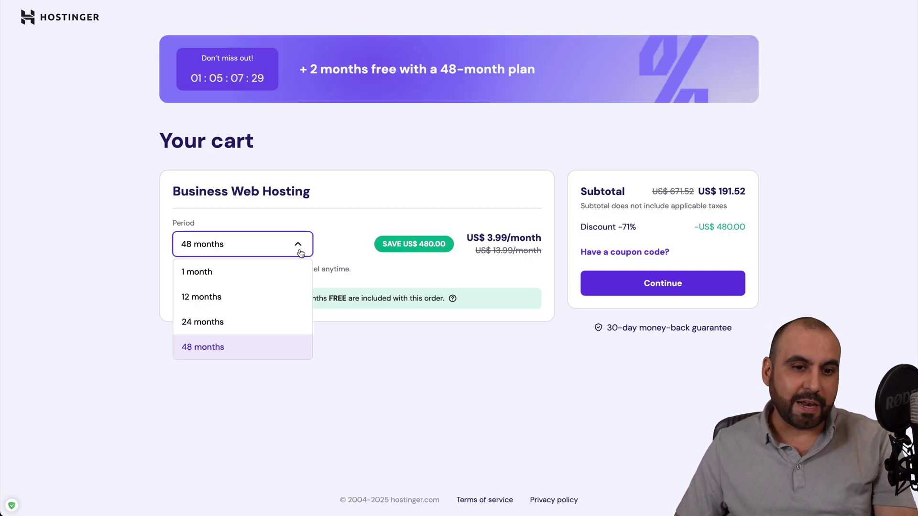
click(301, 351)
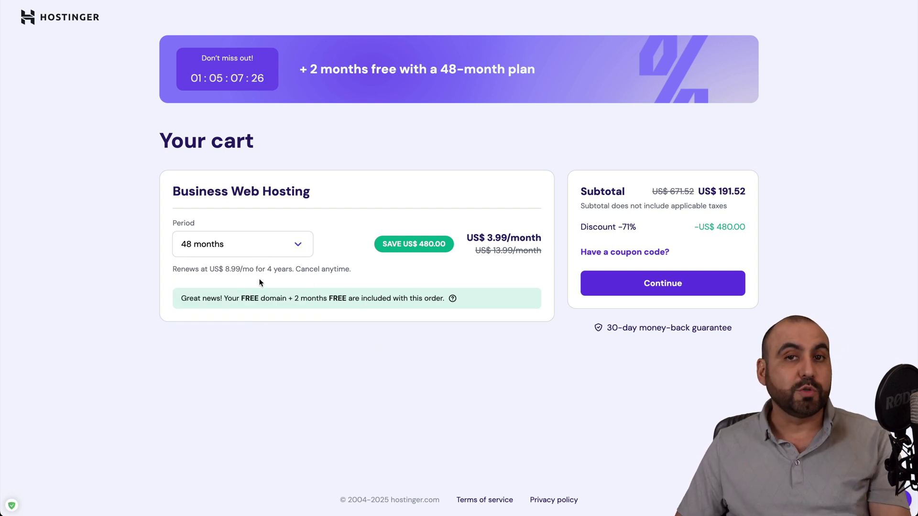
drag(715, 192, 745, 193)
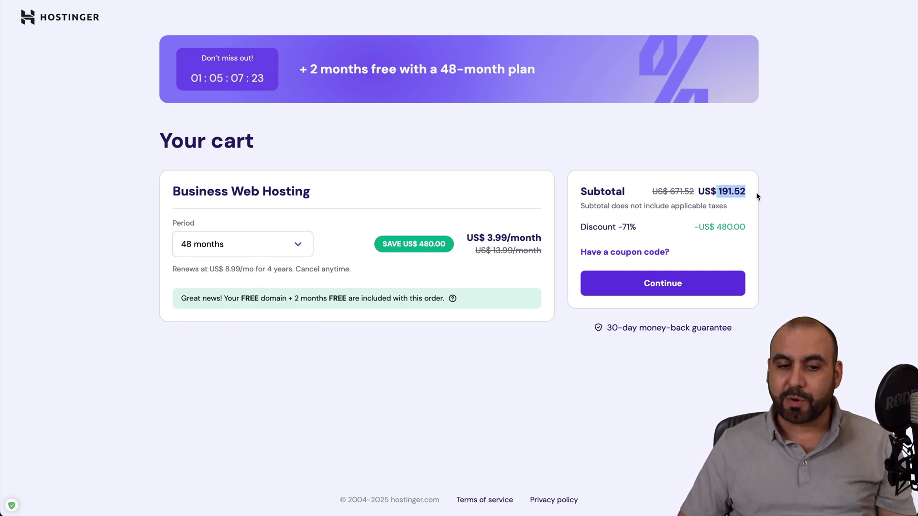
click(738, 213)
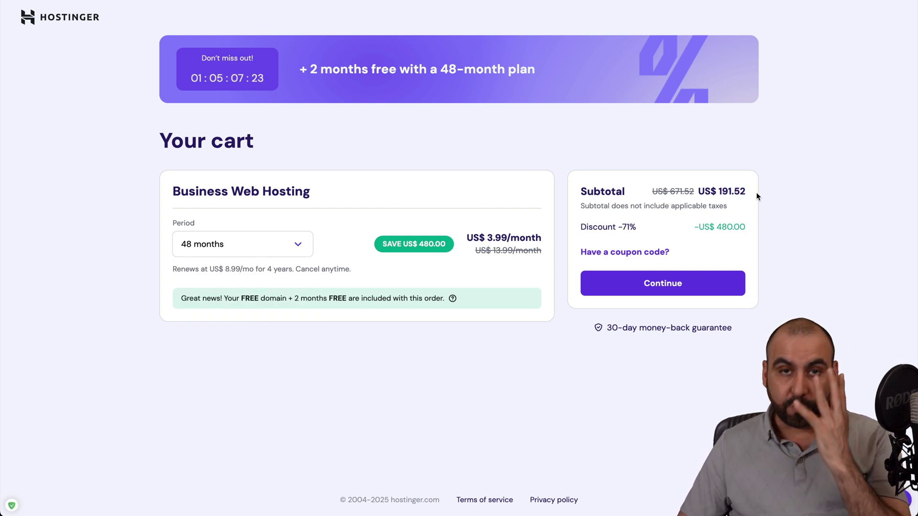
Step: Apply coupon code SAASMASTER, lowering the subtotal to US$ 172.37
click(634, 256)
text(SAAS)
key(BackSpace)
text(AS)
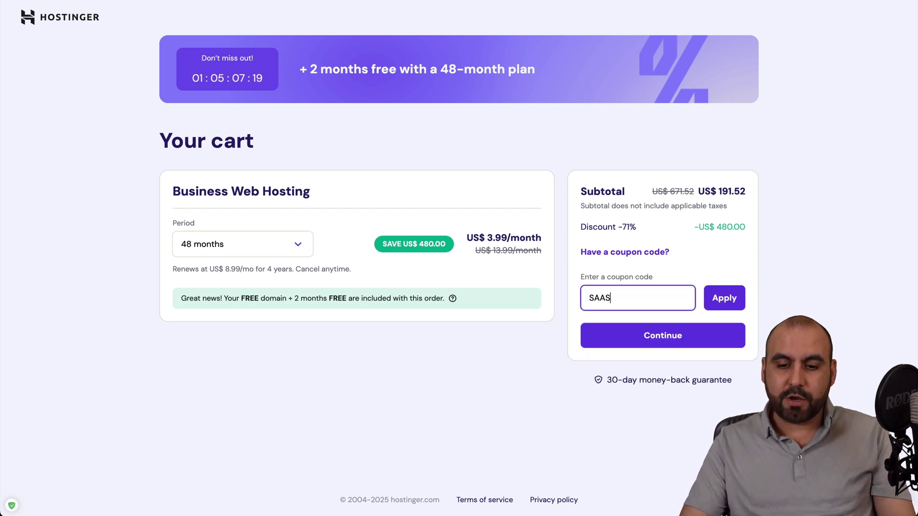
text(MASTER)
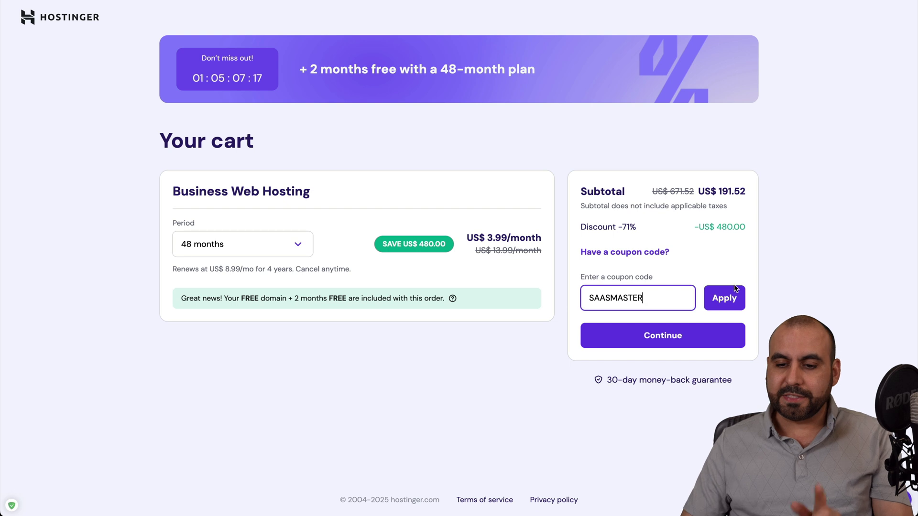
click(734, 294)
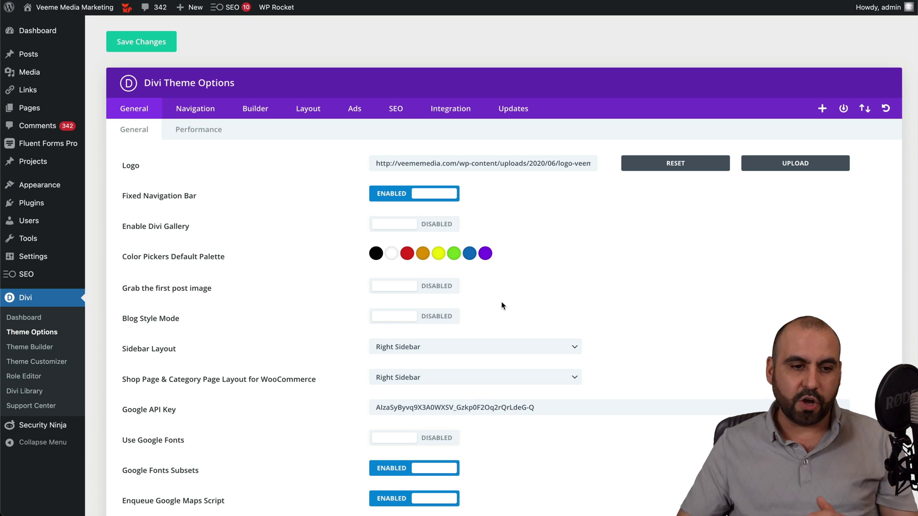
Step: Add a new page titled 'testest' and build it with the Divi Builder
mouse_move(29, 108)
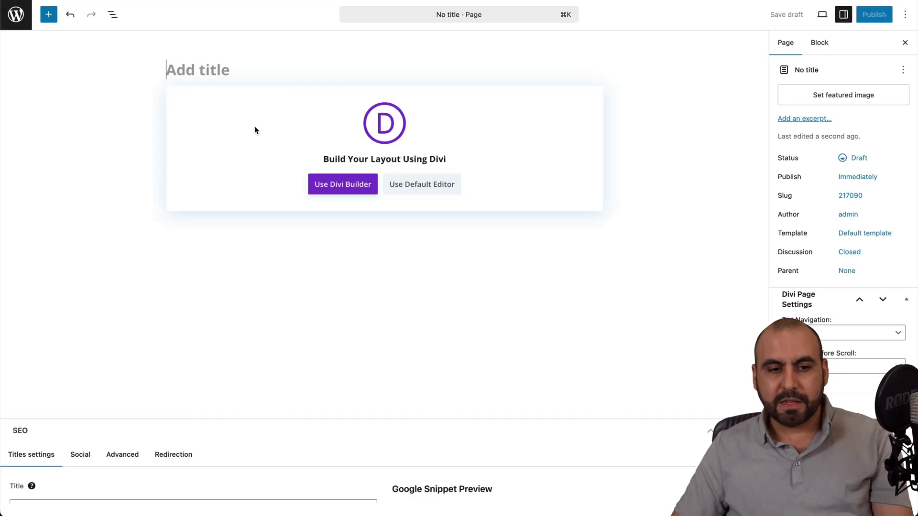
click(194, 78)
text(testest)
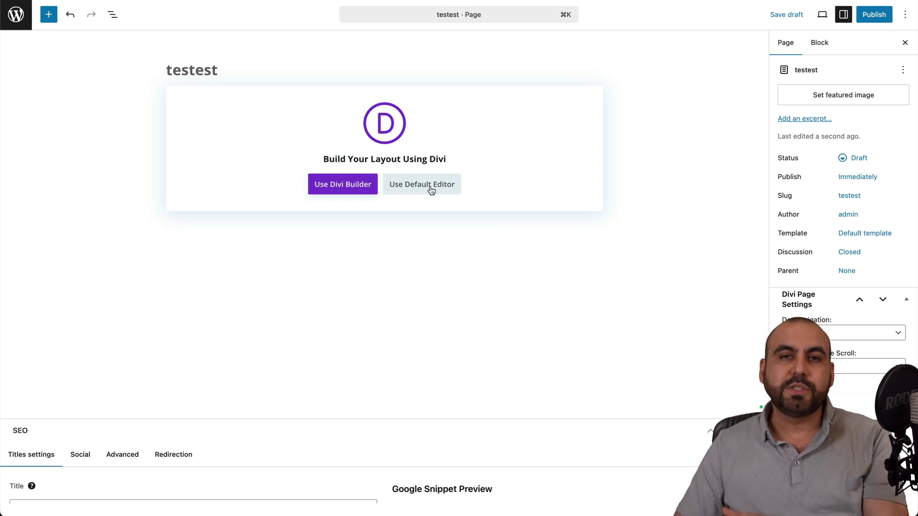
click(337, 188)
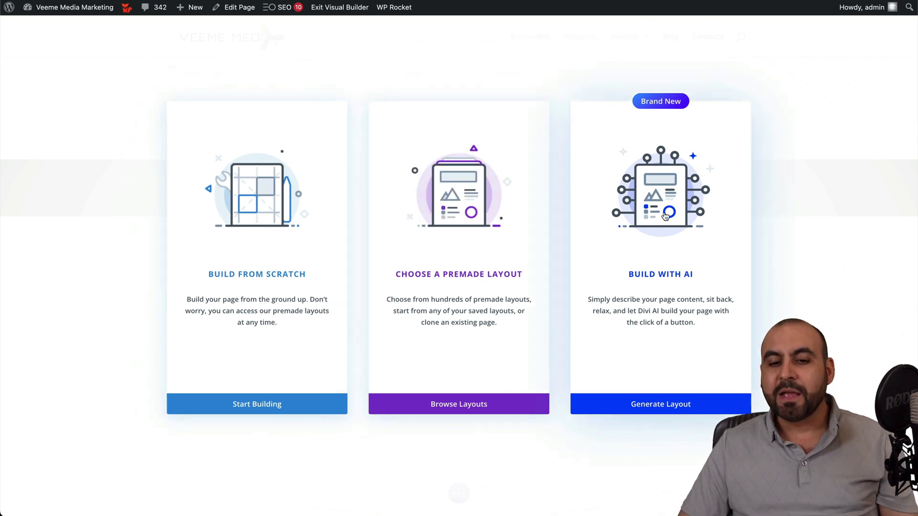
Step: Preview the Realty pack's Listing and Landing layouts and choose the Realty Landing Page layout
click(462, 405)
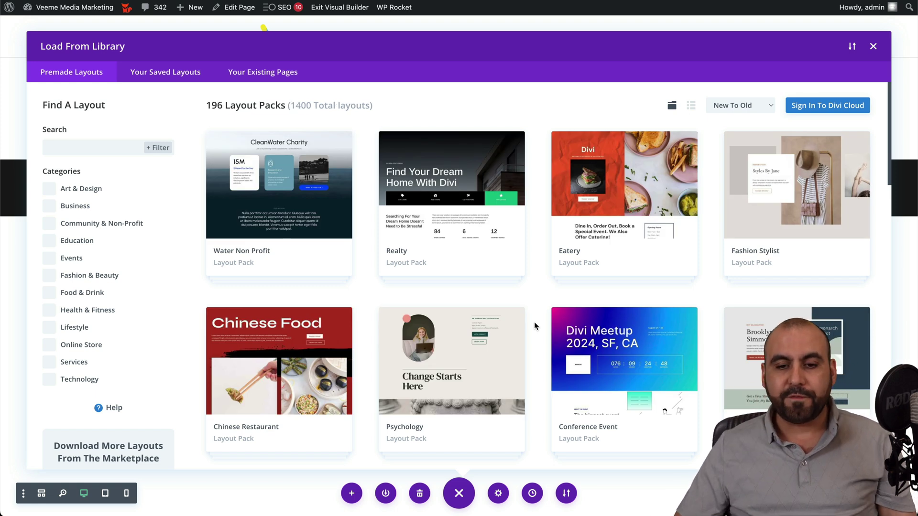
click(443, 183)
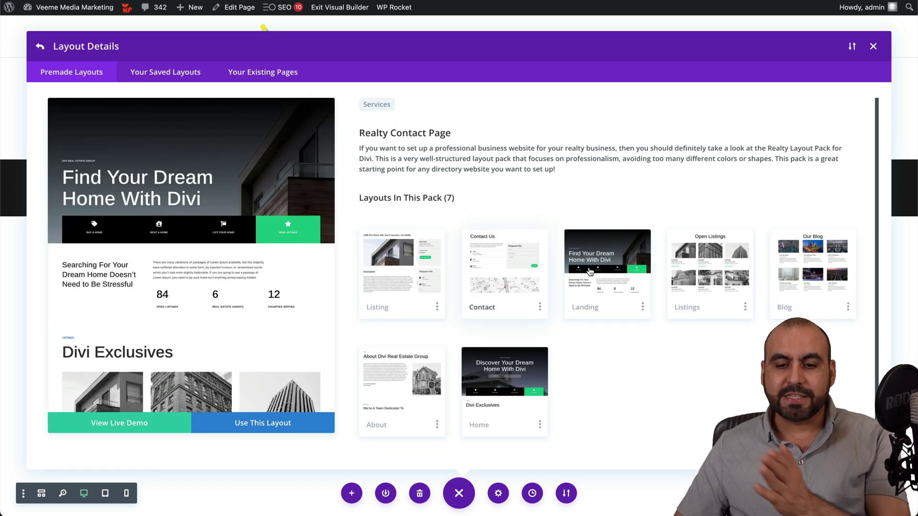
click(414, 260)
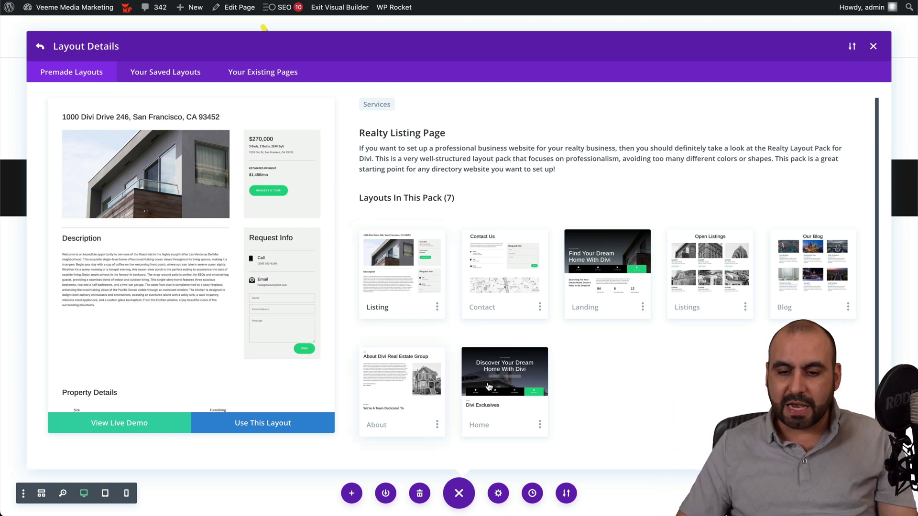
click(602, 256)
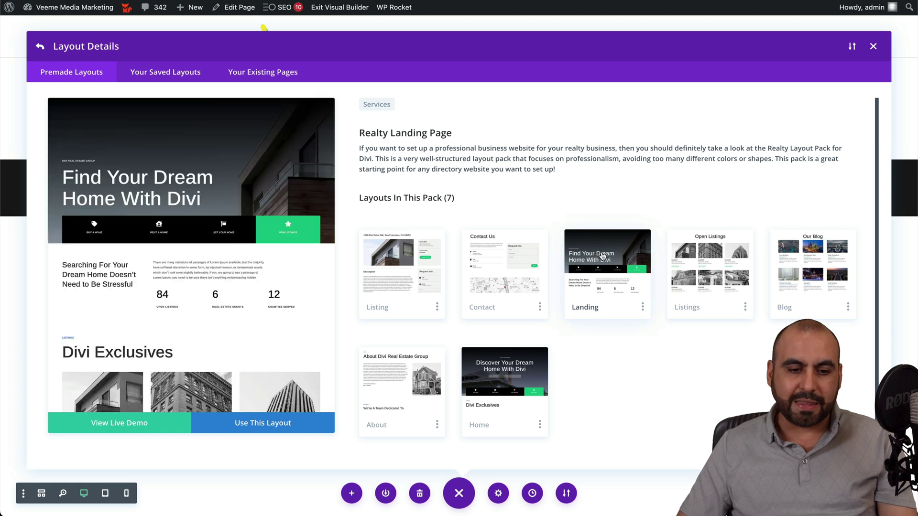
scroll(189, 337, down, 10)
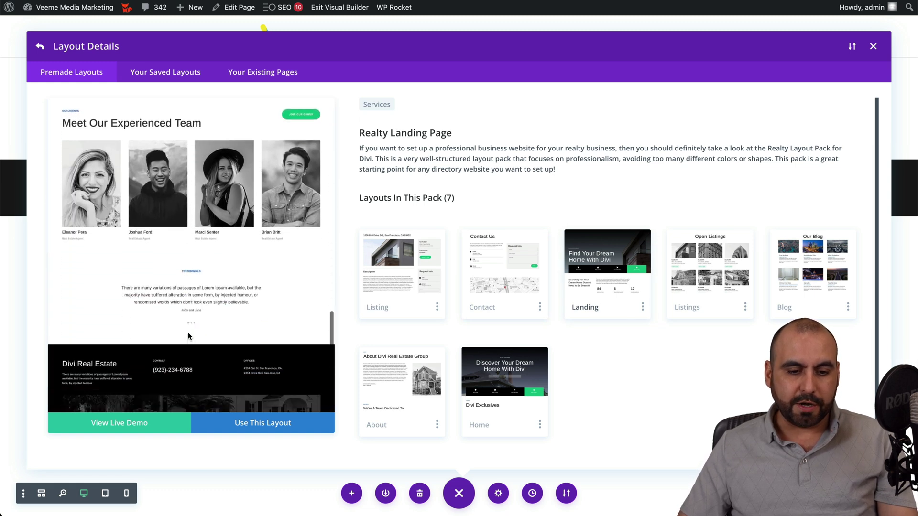
click(278, 427)
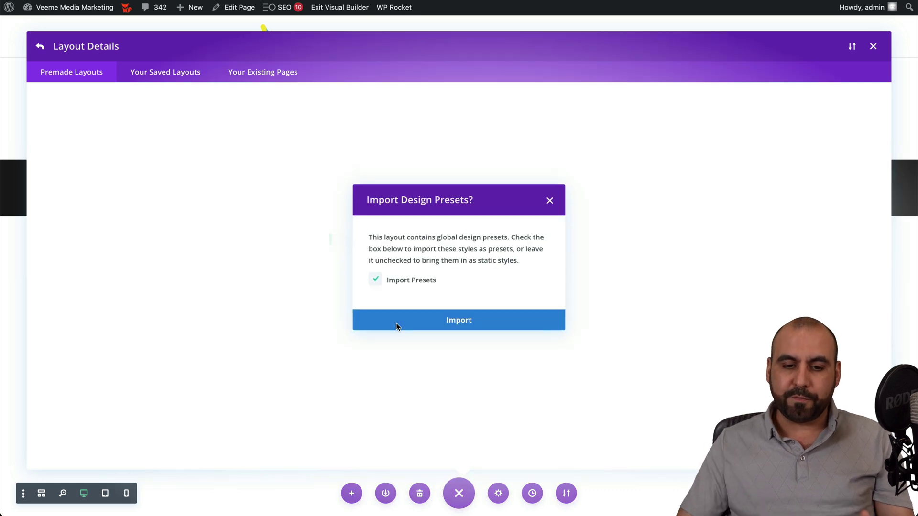
Step: Import the Realty Landing layout with presets and open the 'Find Your Dream Home With Divi' heading settings
click(437, 330)
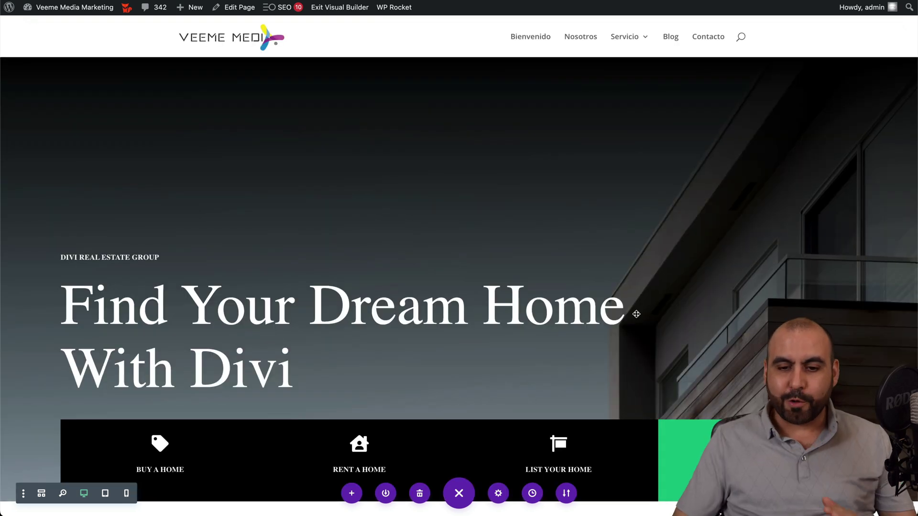
scroll(491, 239, down, 2)
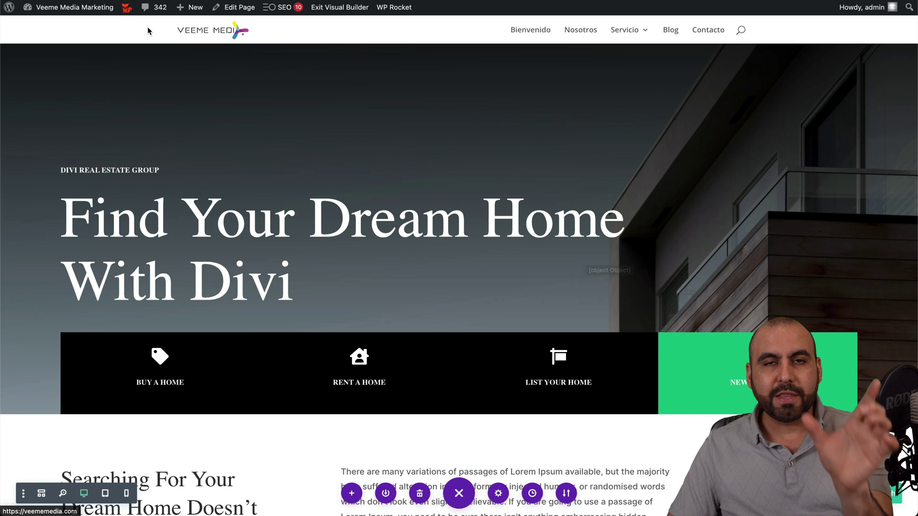
mouse_move(196, 83)
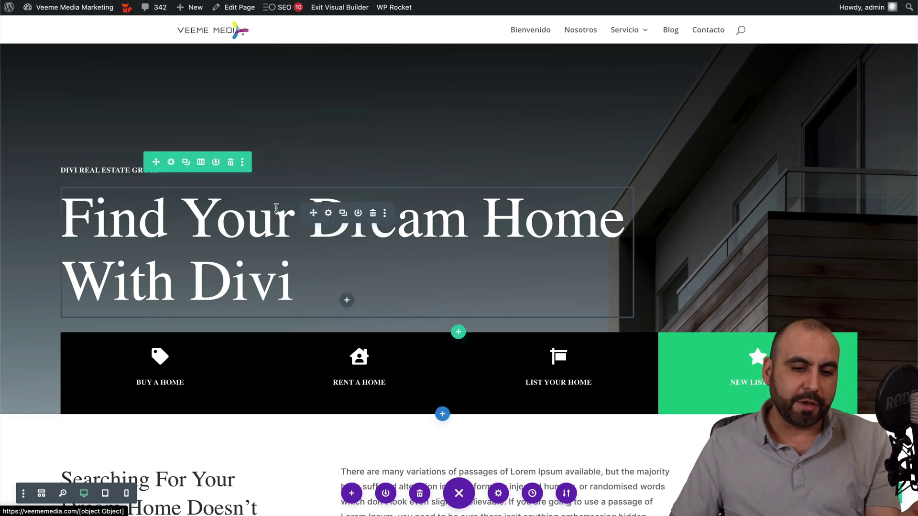
click(253, 228)
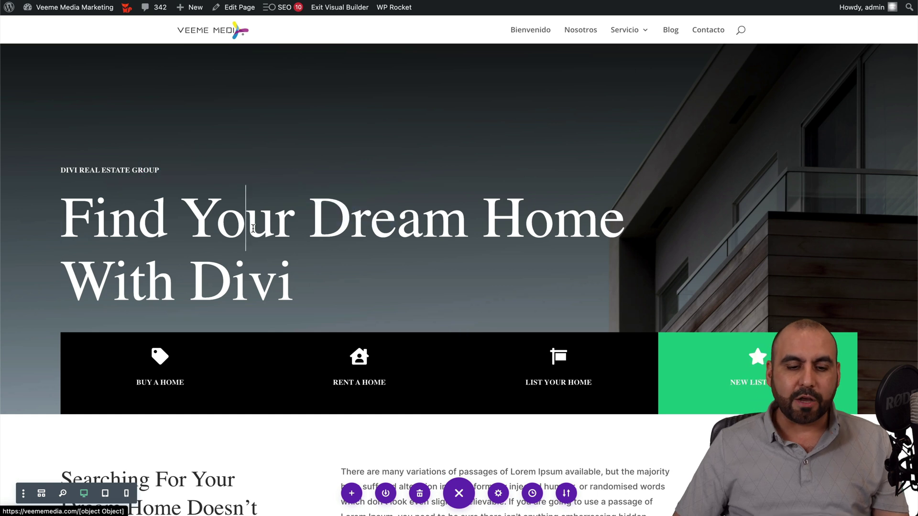
drag(292, 280, 168, 228)
click(157, 220)
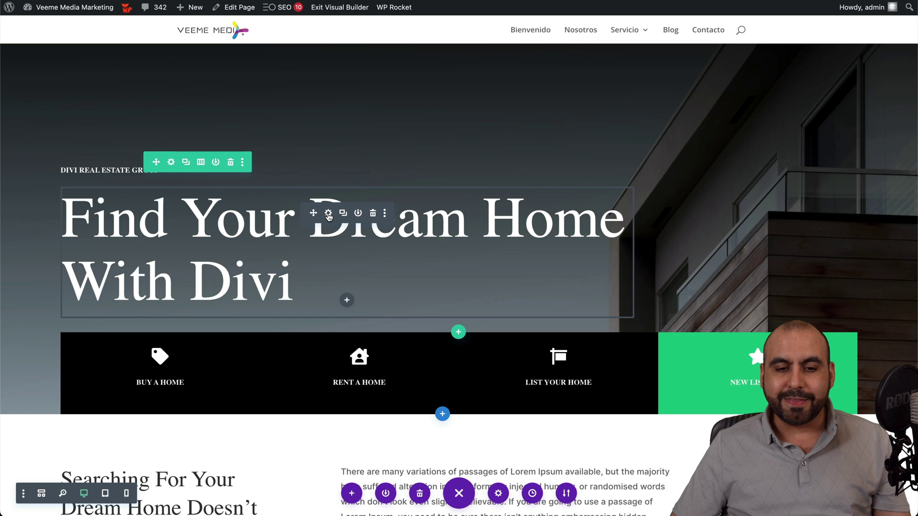
click(328, 213)
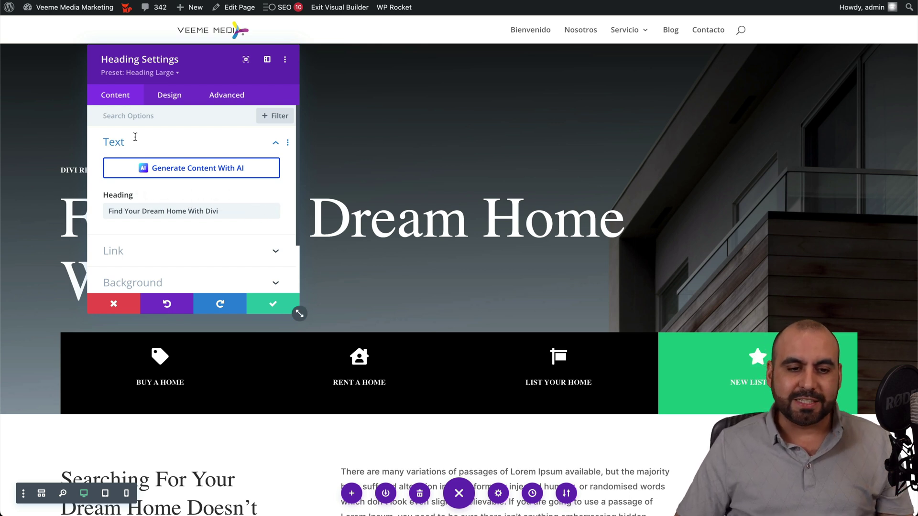
drag(109, 211, 219, 211)
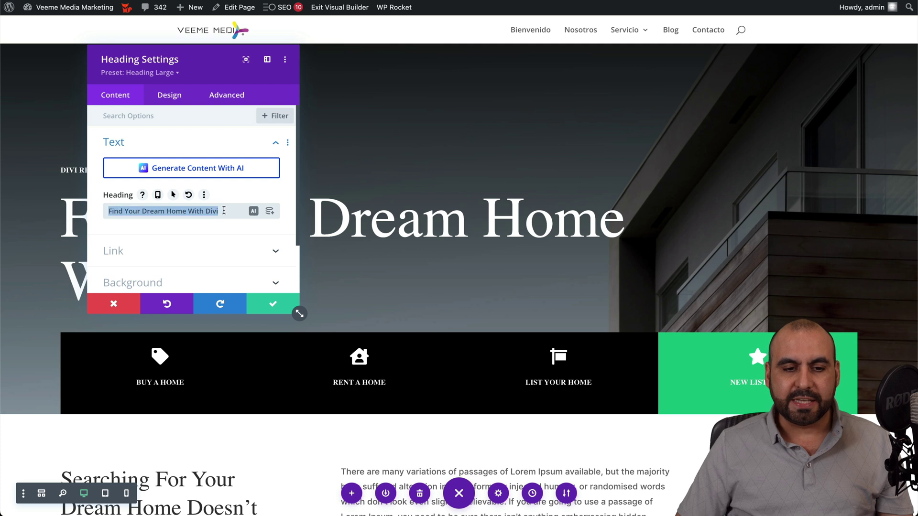
drag(157, 52, 205, 56)
drag(162, 214, 267, 215)
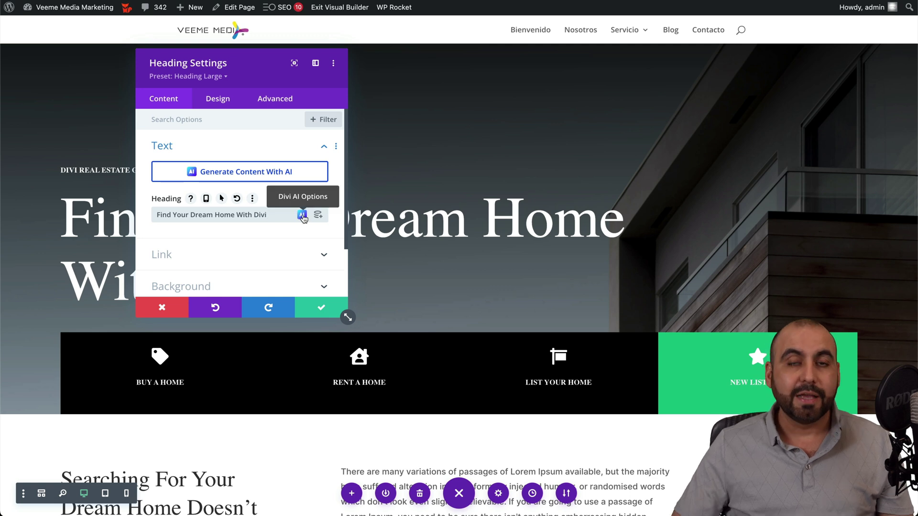
scroll(266, 240, down, 2)
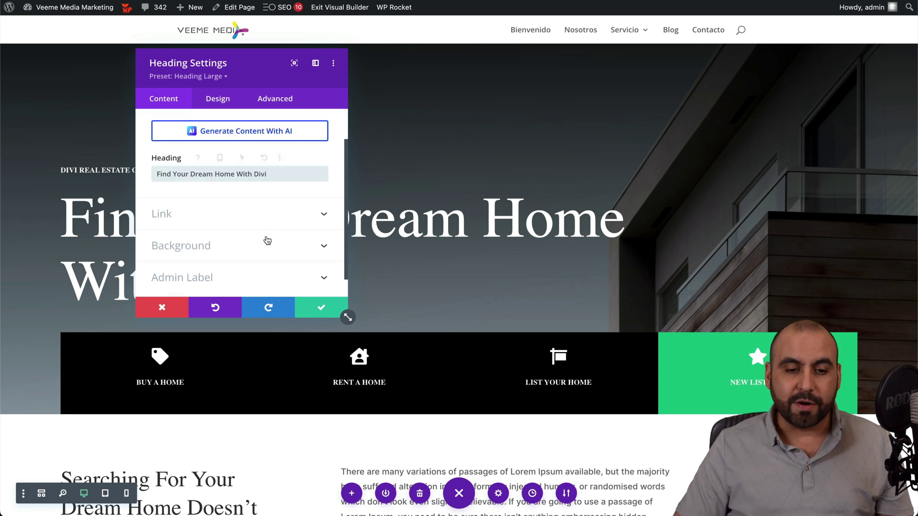
click(319, 206)
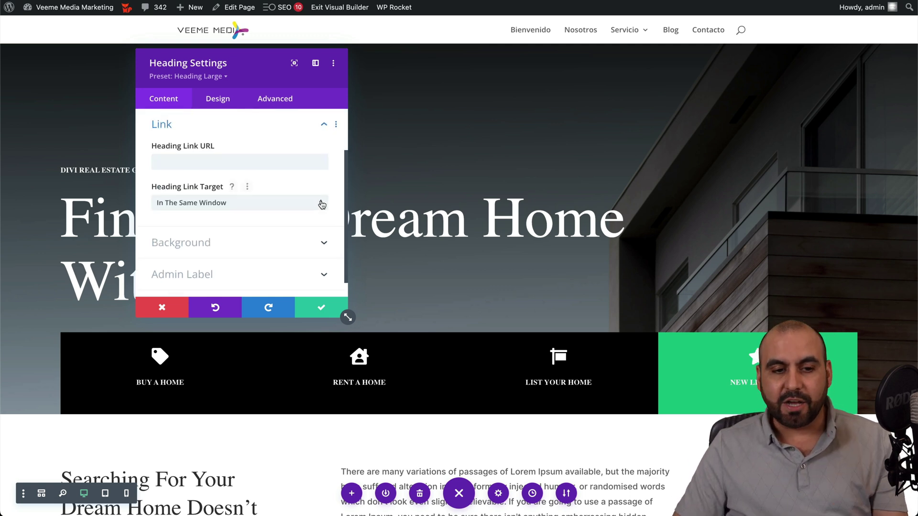
click(185, 162)
click(315, 242)
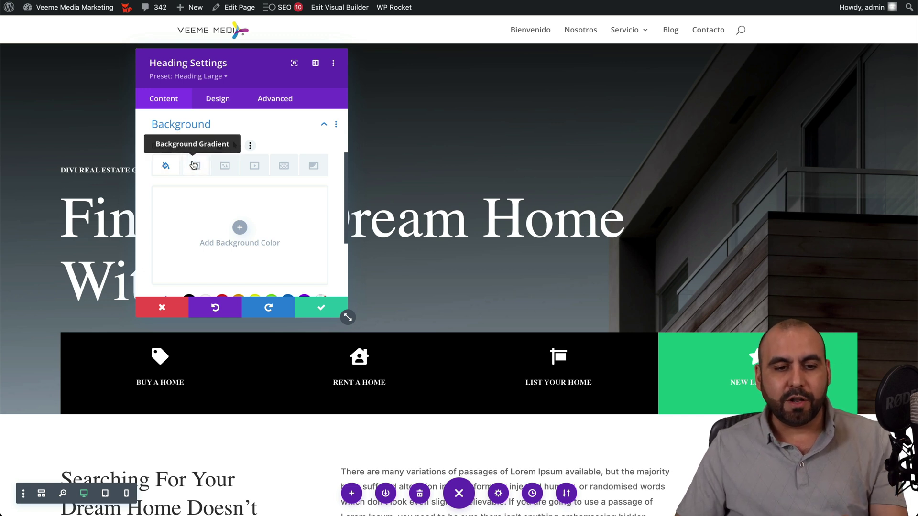
click(225, 166)
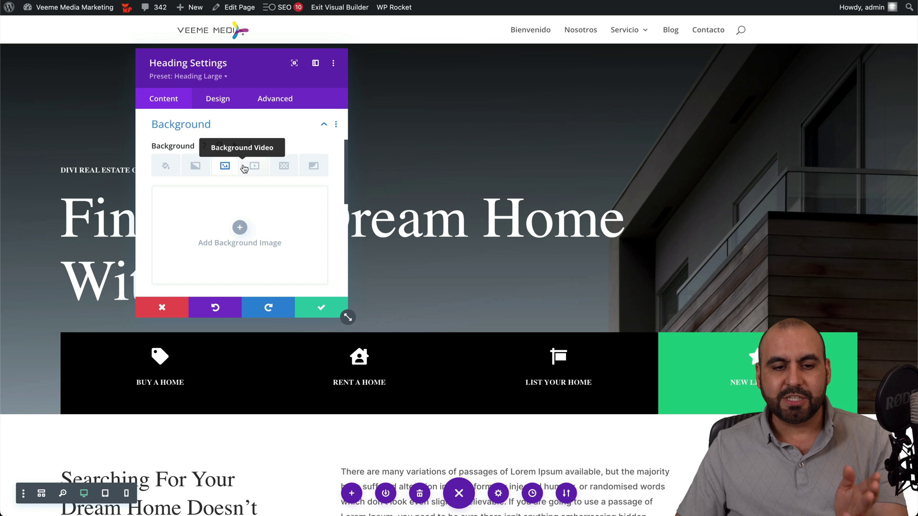
click(254, 166)
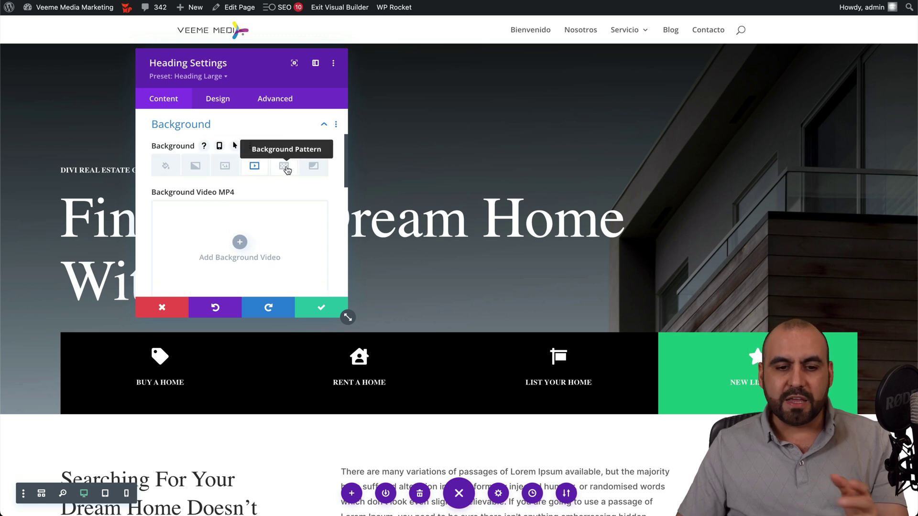
click(284, 166)
click(314, 166)
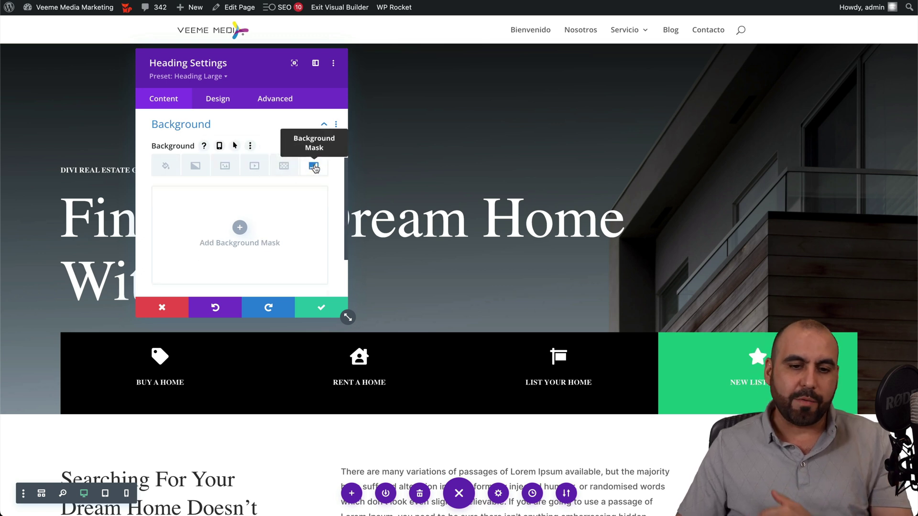
scroll(265, 224, down, 3)
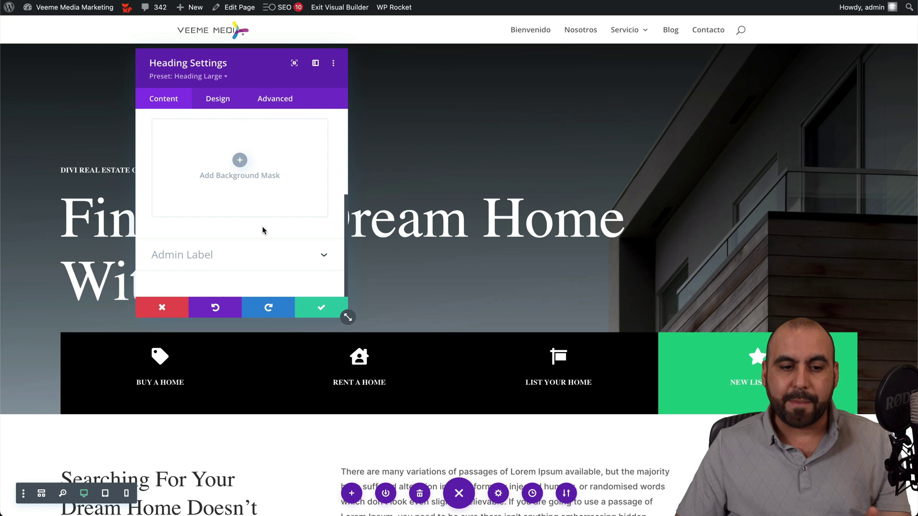
click(254, 264)
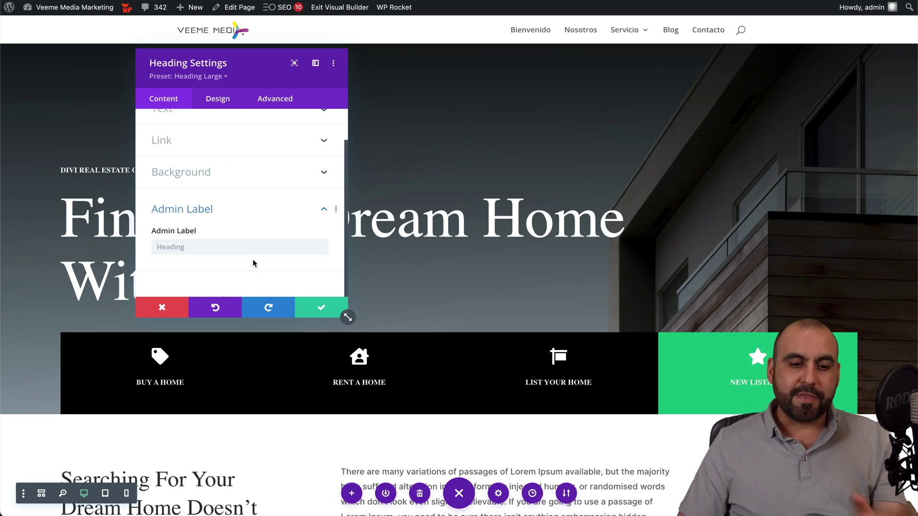
scroll(228, 209, up, 2)
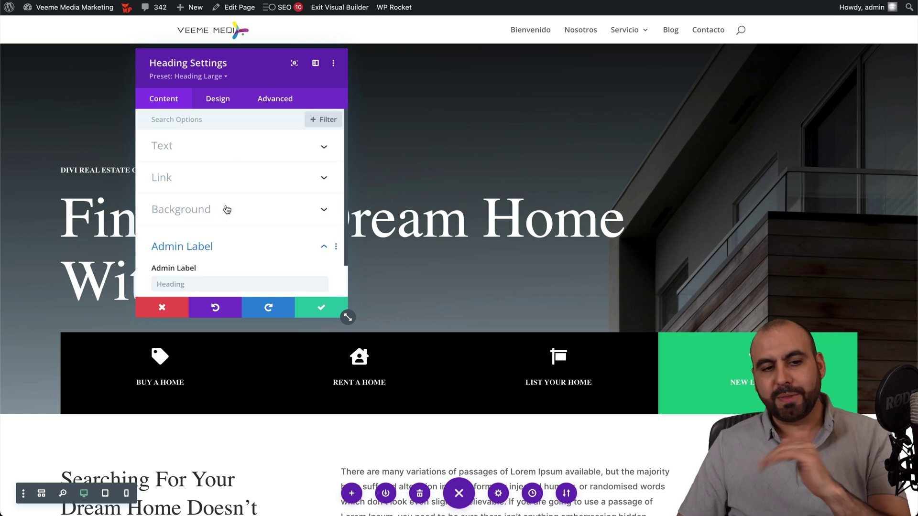
Step: Apply a drop text shadow preset to the hero heading in the Design tab
click(218, 101)
click(309, 147)
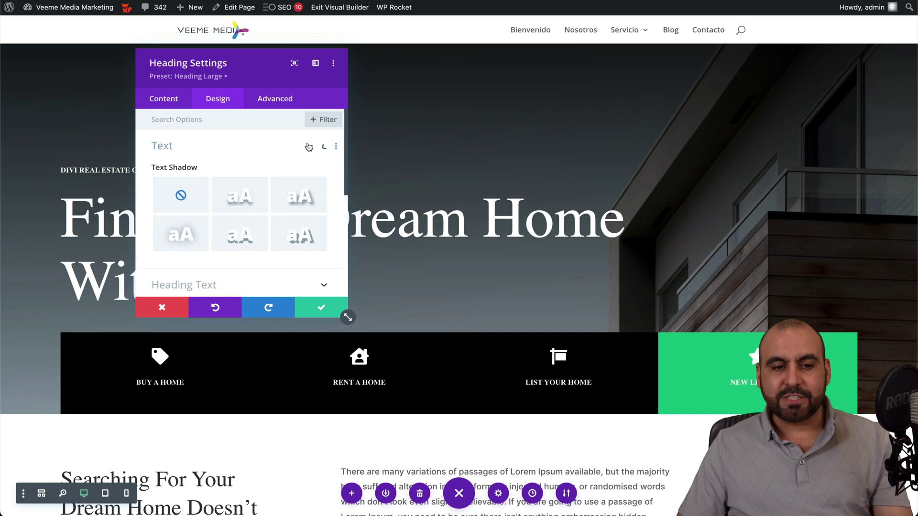
scroll(309, 151, down, 2)
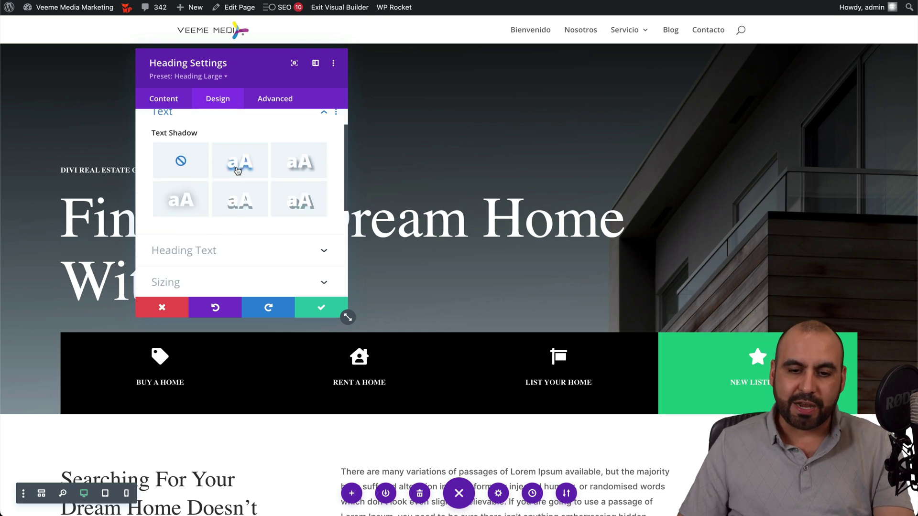
click(301, 154)
Step: Review the heading text styling options, leaving the default font
scroll(300, 265, down, 4)
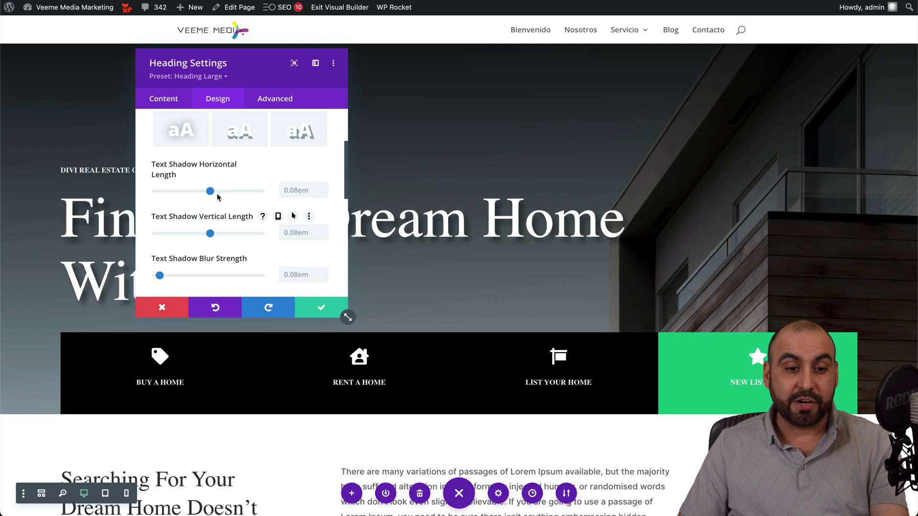
scroll(199, 182, down, 3)
scroll(198, 178, down, 9)
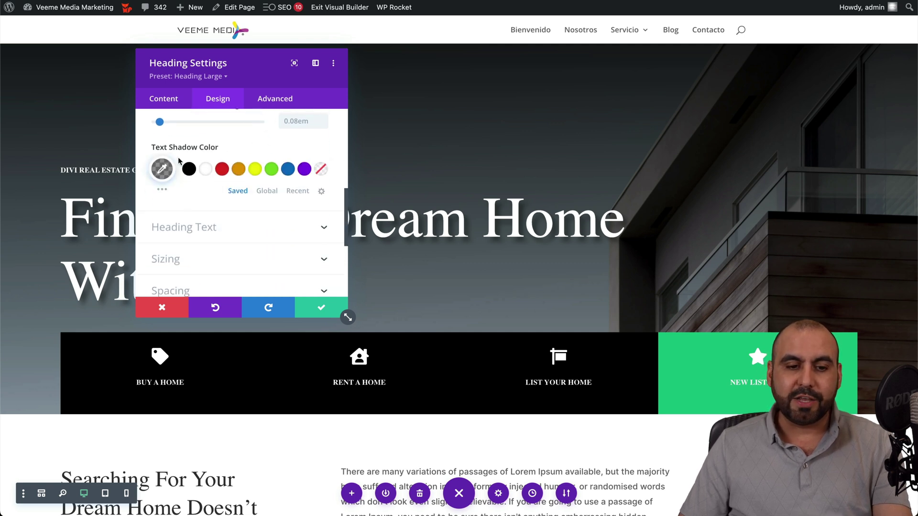
click(225, 166)
scroll(280, 201, down, 4)
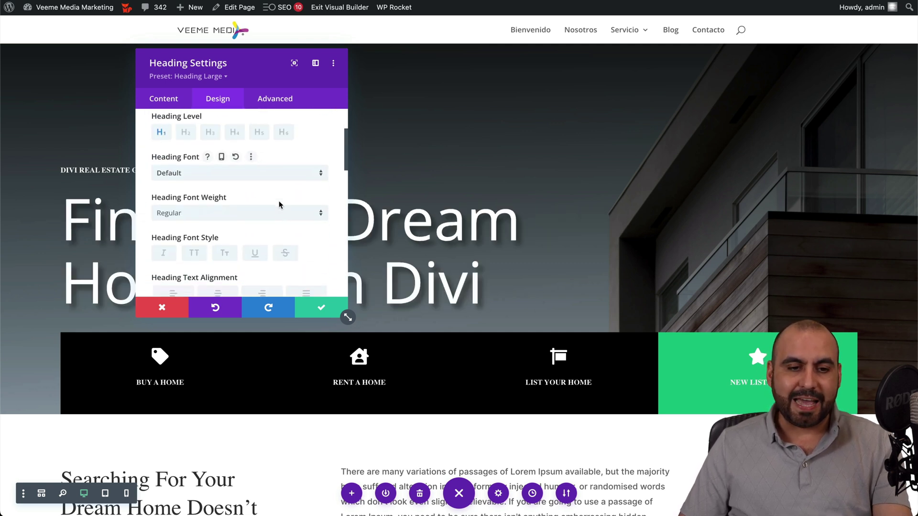
scroll(229, 182, up, 4)
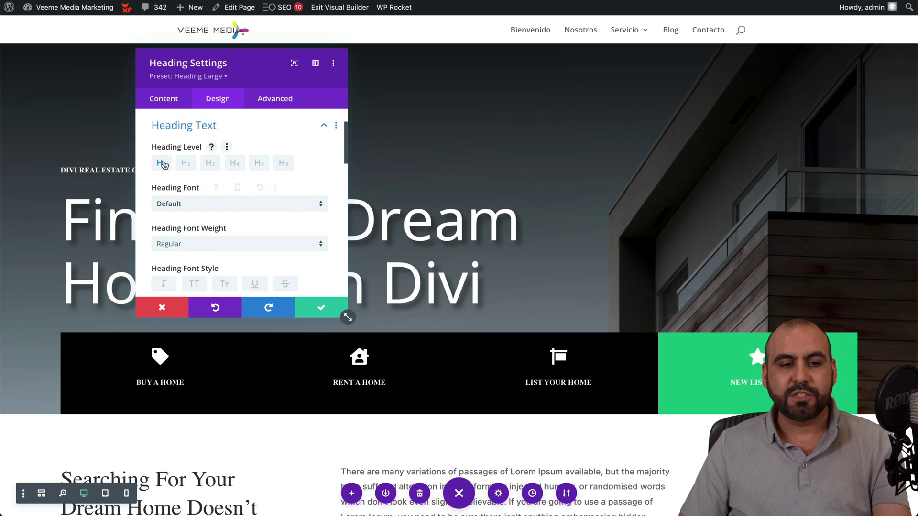
scroll(253, 232, down, 10)
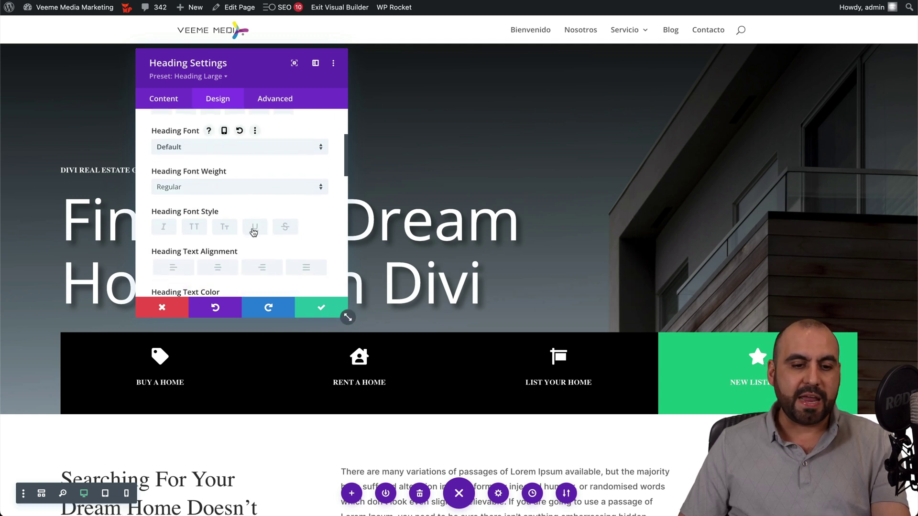
scroll(253, 232, down, 4)
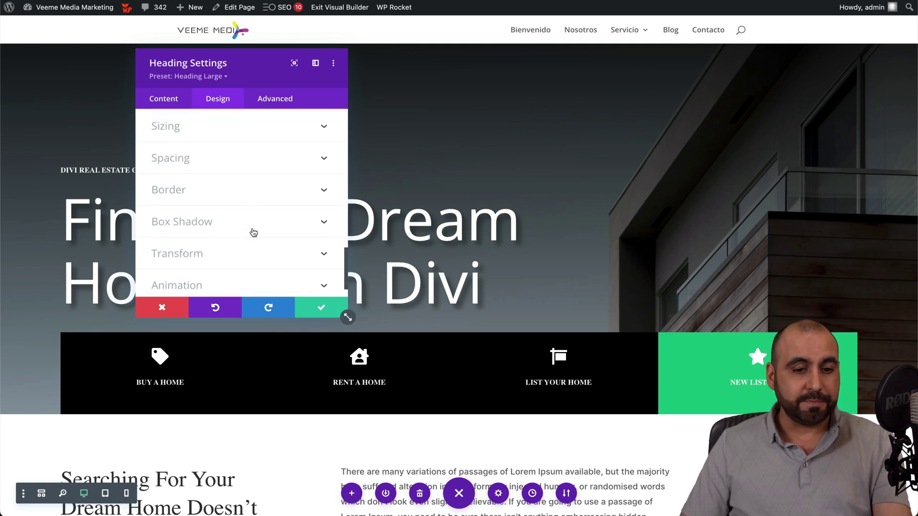
Step: Review the heading's sizing (1080px max width) and transform options at 100% scale
click(239, 131)
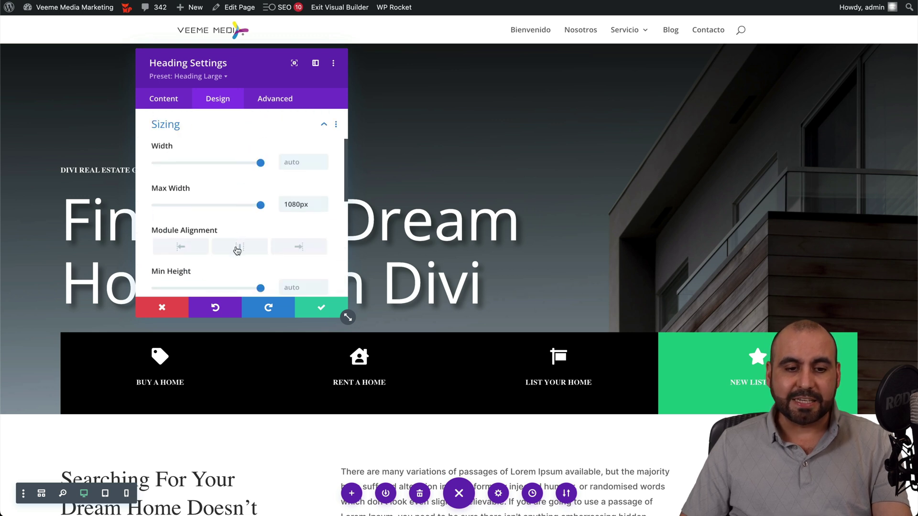
scroll(237, 254, down, 5)
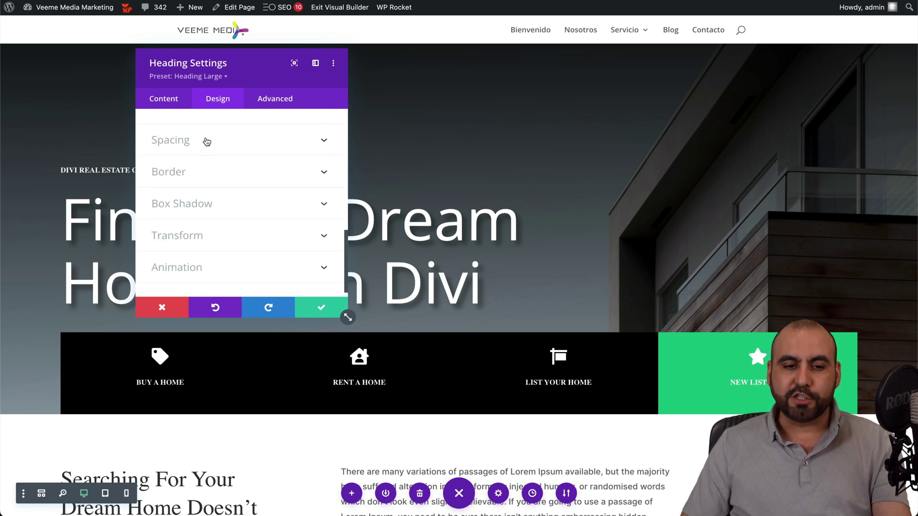
scroll(225, 172, down, 1)
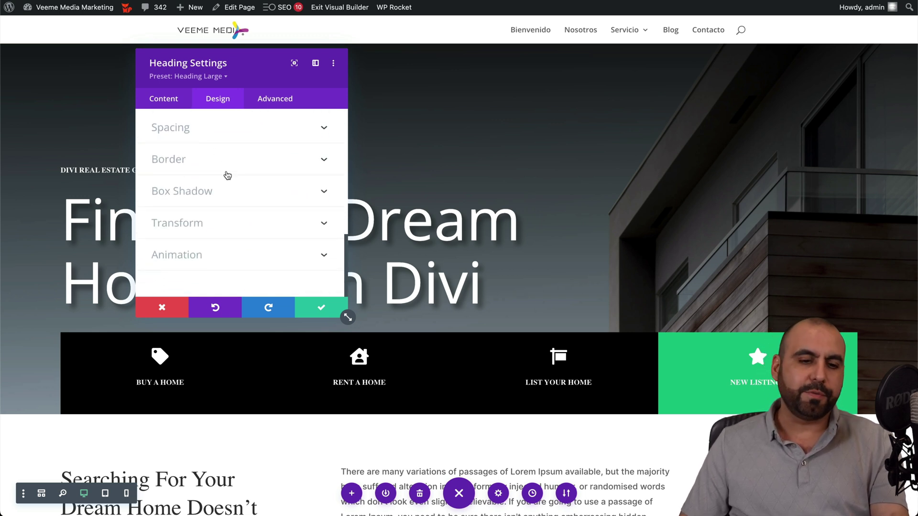
click(225, 224)
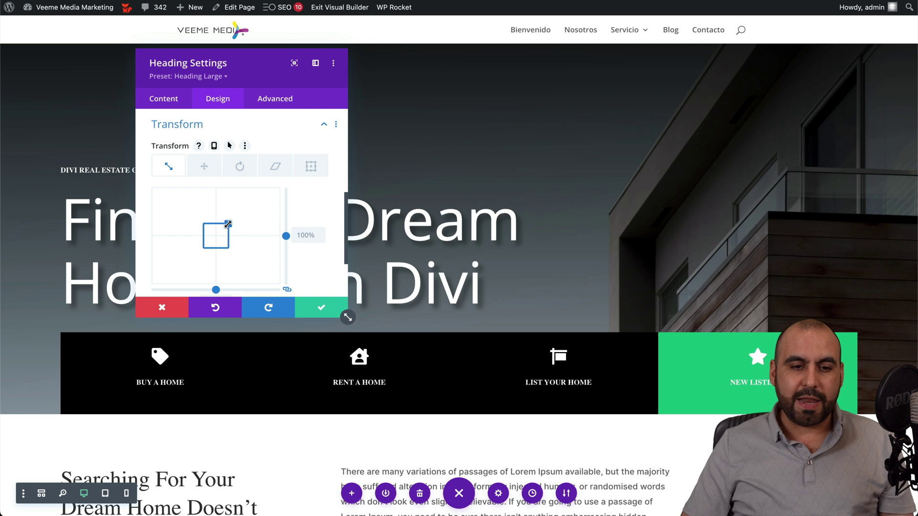
Step: Shift the heading right and down and rotate it to a slight tilt
click(204, 166)
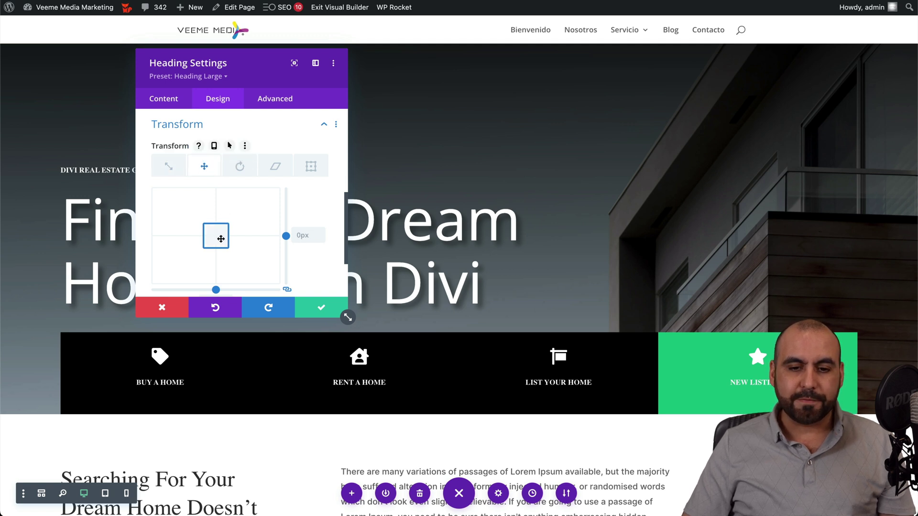
mouse_move(219, 238)
mouse_down()
mouse_move(254, 225)
mouse_move(257, 251)
mouse_move(205, 221)
mouse_move(227, 227)
mouse_move(250, 252)
mouse_move(188, 237)
mouse_move(244, 242)
mouse_move(236, 225)
mouse_move(249, 253)
mouse_move(220, 238)
mouse_up()
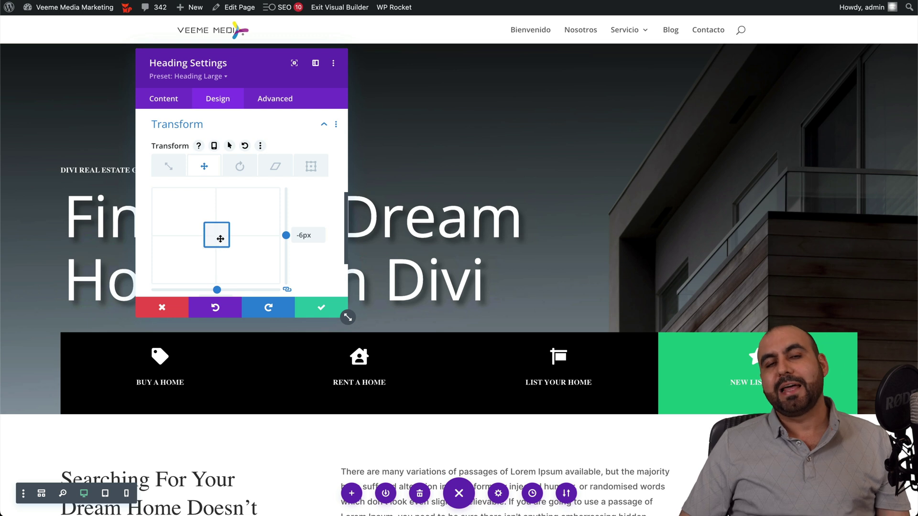
click(240, 175)
mouse_move(249, 238)
mouse_down()
mouse_move(249, 221)
mouse_move(256, 250)
mouse_up()
drag(205, 238, 188, 237)
mouse_move(319, 236)
mouse_down()
mouse_move(317, 229)
mouse_move(314, 242)
mouse_up()
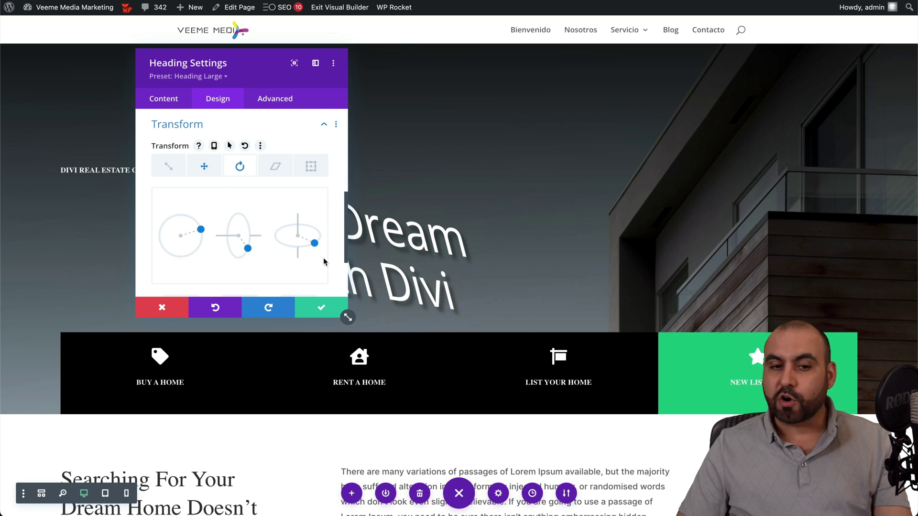
Step: Try a -35 degree skew and move the transform origin to top, then back to centre
click(276, 169)
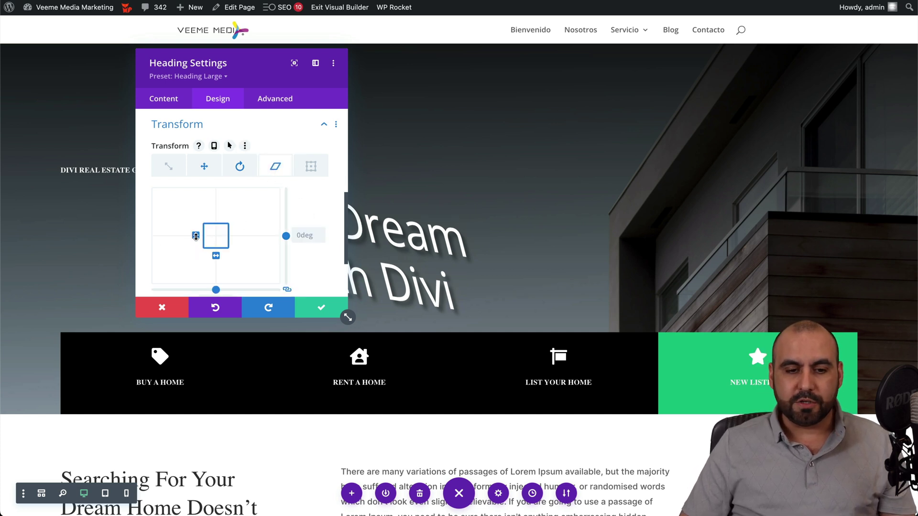
mouse_move(196, 226)
mouse_down()
mouse_move(199, 250)
mouse_move(191, 235)
mouse_up()
click(311, 166)
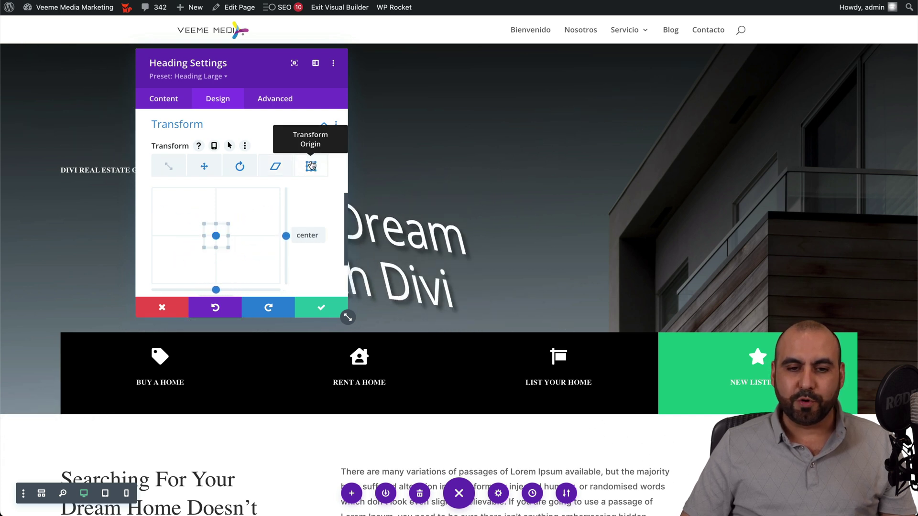
click(229, 223)
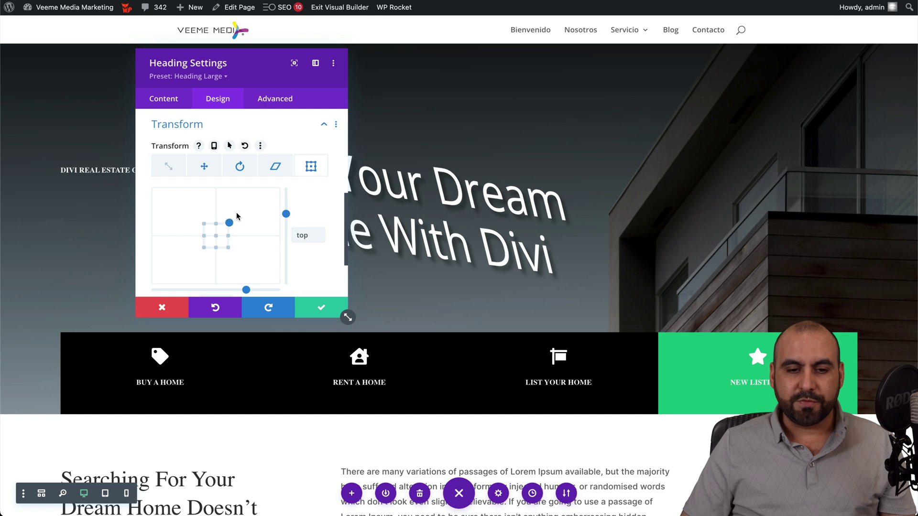
click(215, 235)
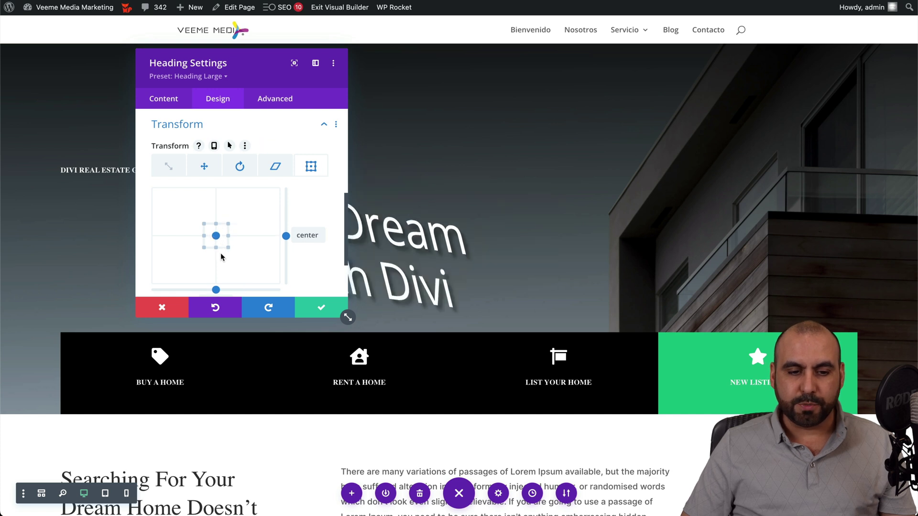
scroll(213, 247, down, 3)
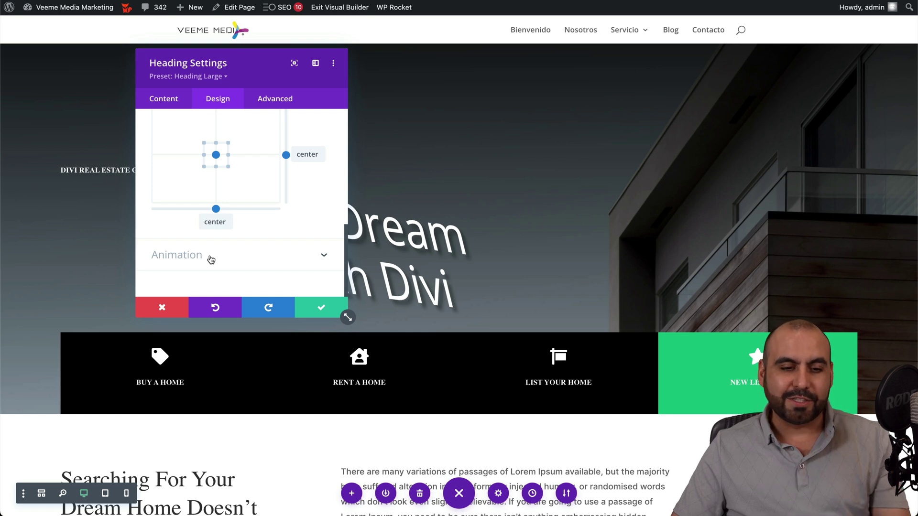
click(248, 255)
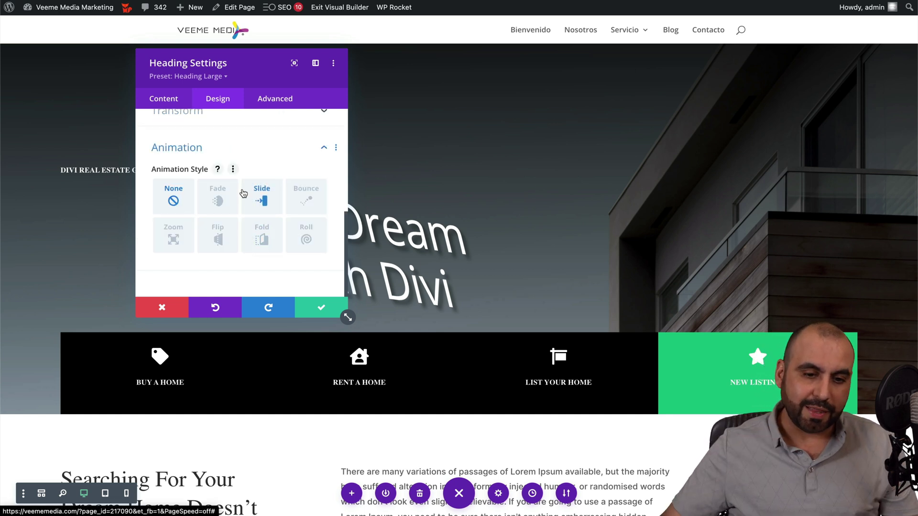
Step: Preview Fade, Slide, Bounce, Zoom and Flip animations, settling on Fold for the heading
click(217, 198)
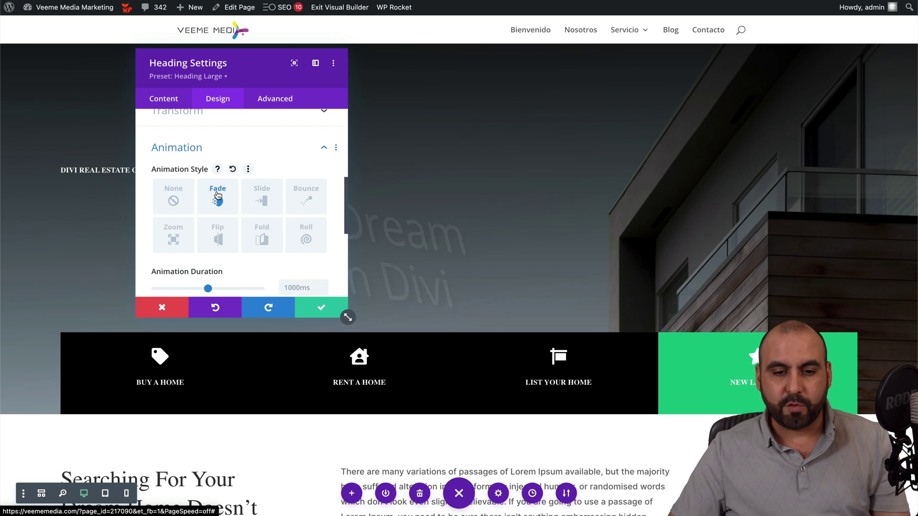
click(258, 203)
click(307, 202)
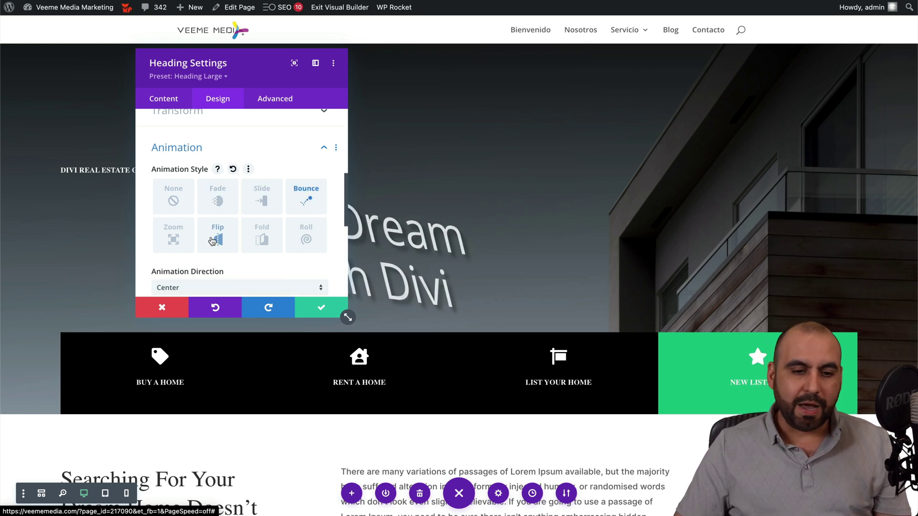
click(173, 237)
drag(158, 65, 577, 71)
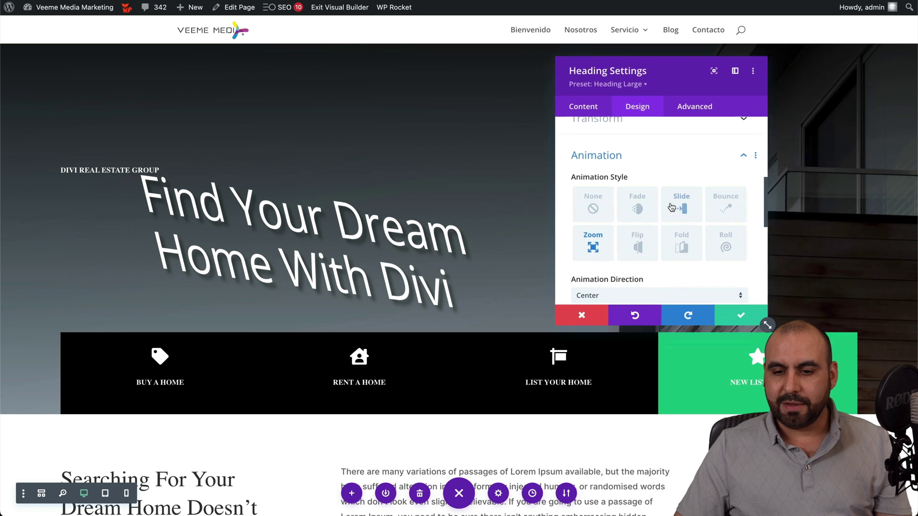
click(638, 244)
click(679, 245)
Step: Review the animation timing options and bring up the heading's Advanced tab
scroll(667, 248, down, 1)
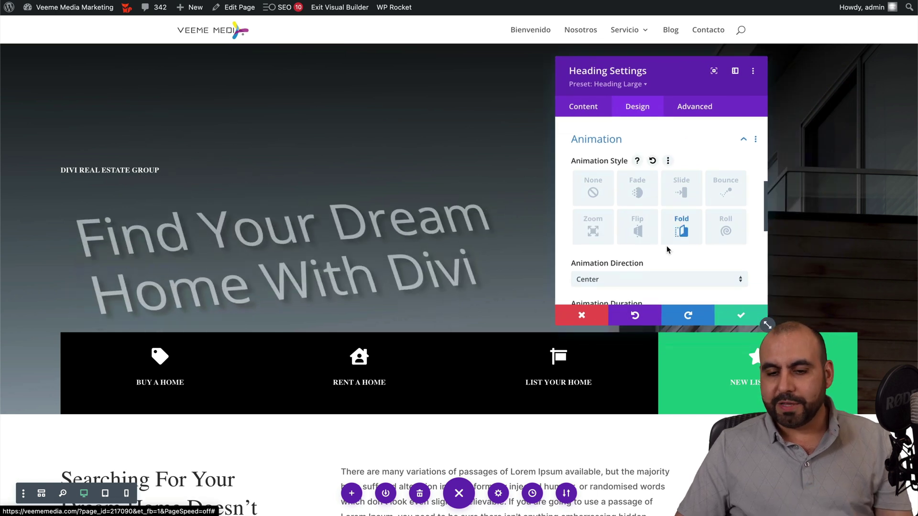
scroll(666, 245, down, 3)
scroll(671, 213, down, 3)
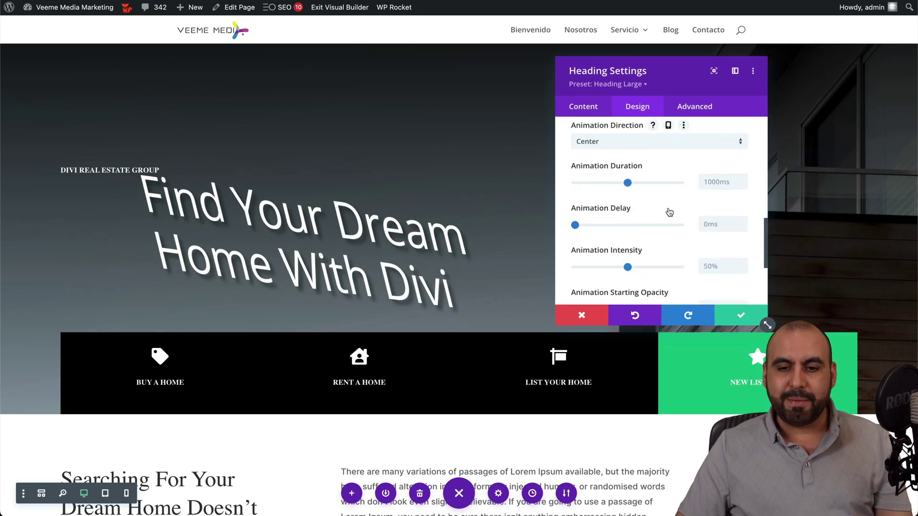
scroll(584, 254, down, 6)
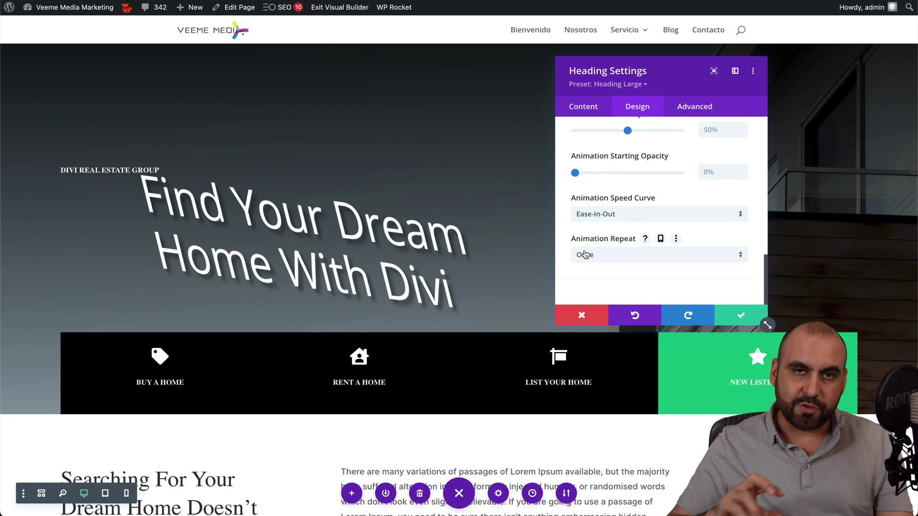
scroll(588, 236, up, 8)
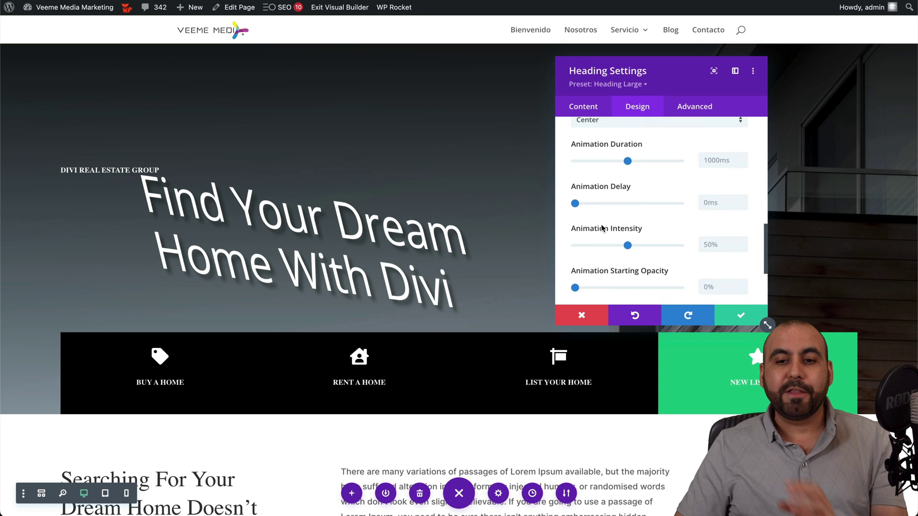
scroll(602, 229, up, 3)
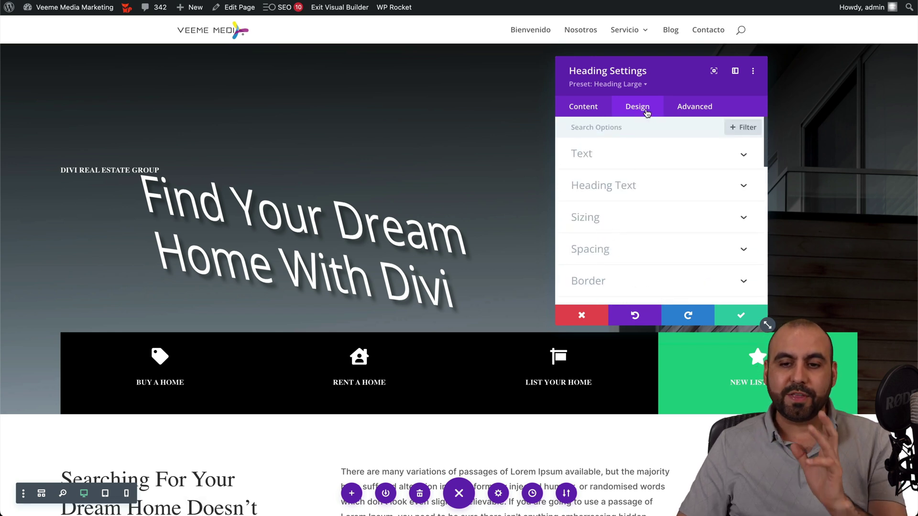
click(687, 109)
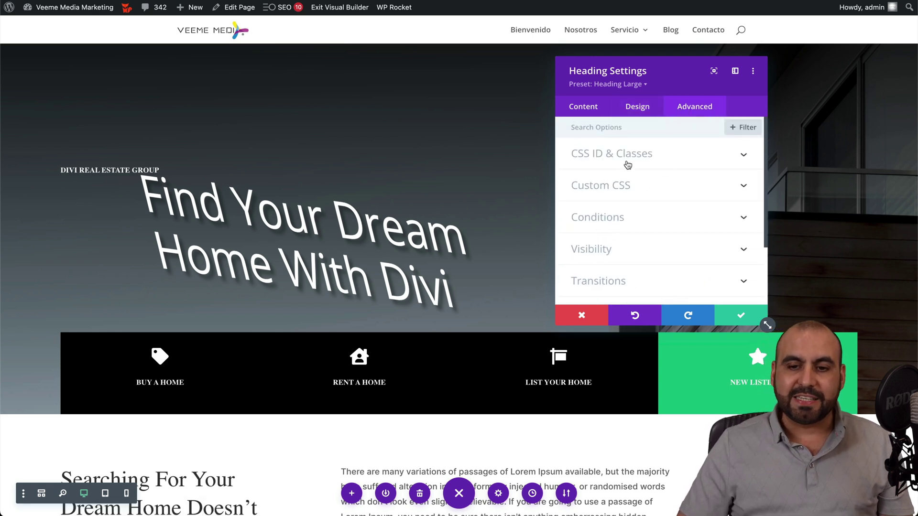
Step: Browse the heading's CSS ID & Classes, Custom CSS and Position sections
click(646, 159)
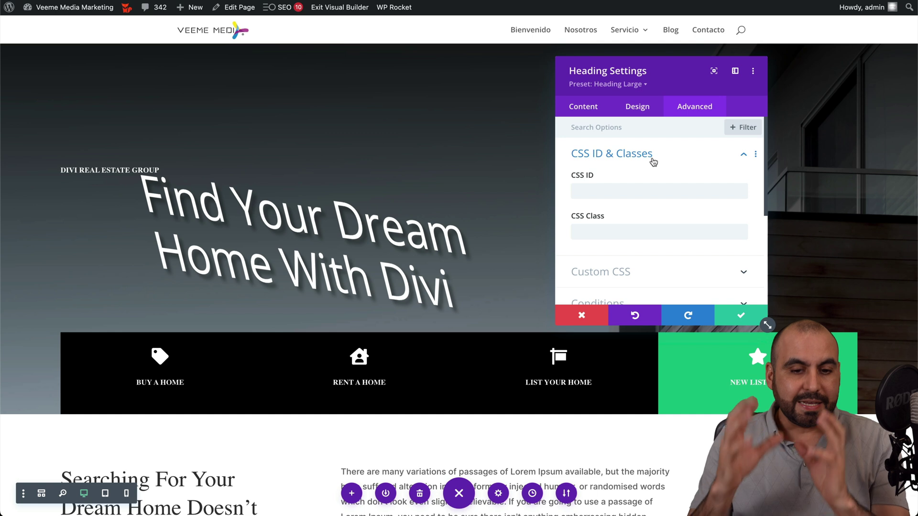
scroll(653, 163, down, 3)
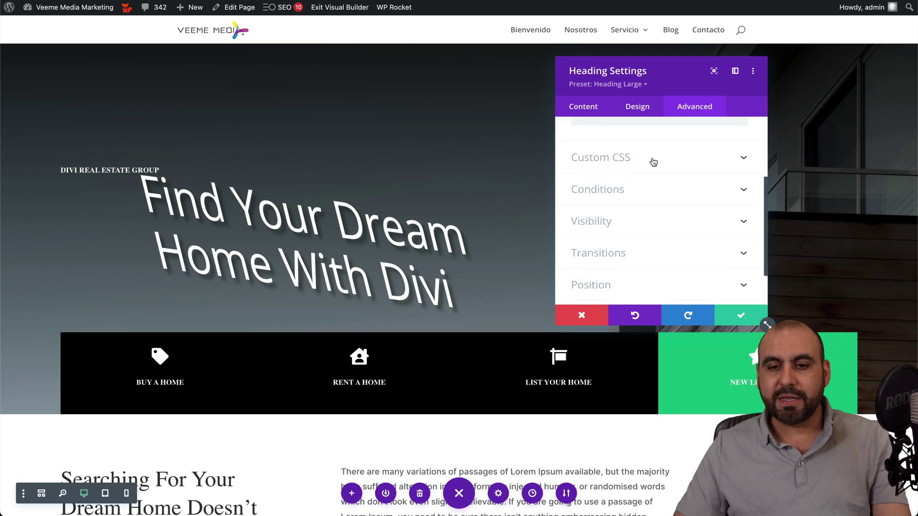
click(630, 162)
scroll(652, 188, down, 4)
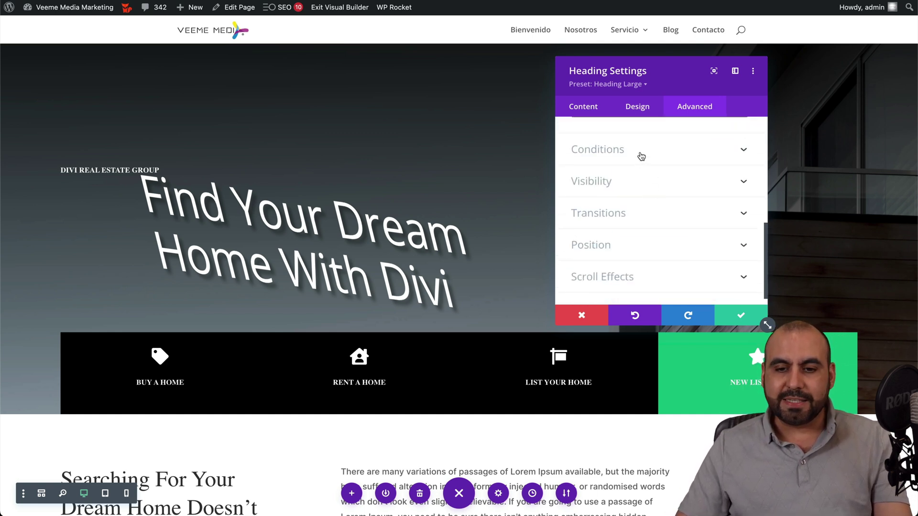
click(602, 246)
scroll(632, 251, down, 3)
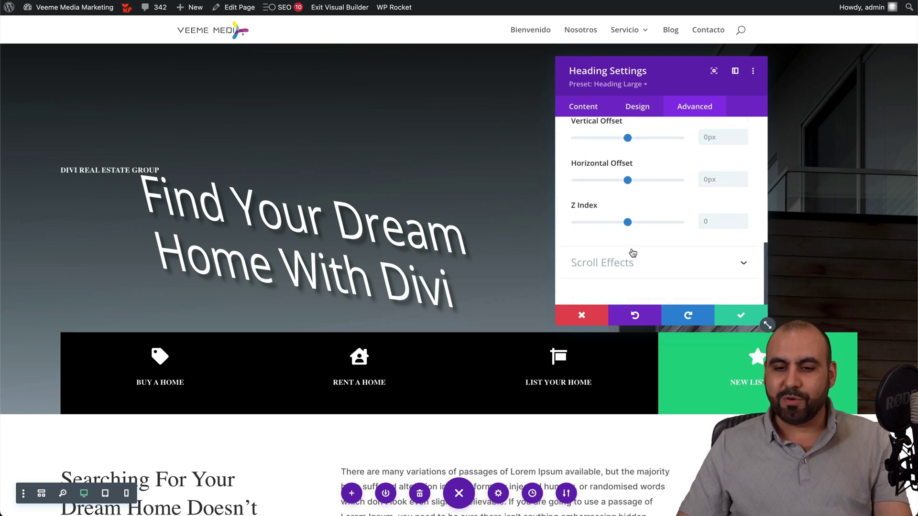
Step: Check the Horizontal Motion scroll effect, discard the heading changes, and open the hero row's settings
click(618, 261)
scroll(637, 270, down, 2)
scroll(638, 271, down, 1)
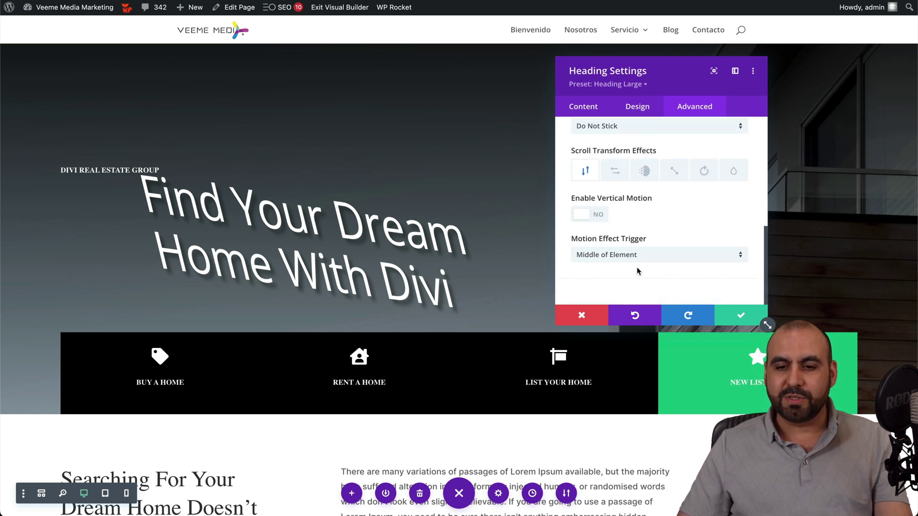
click(615, 170)
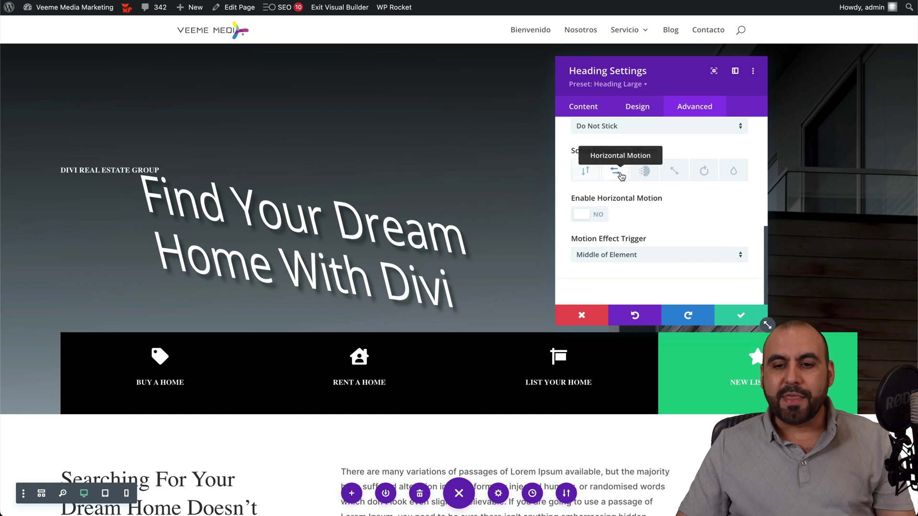
scroll(423, 306, down, 1)
scroll(422, 306, up, 2)
scroll(449, 262, down, 2)
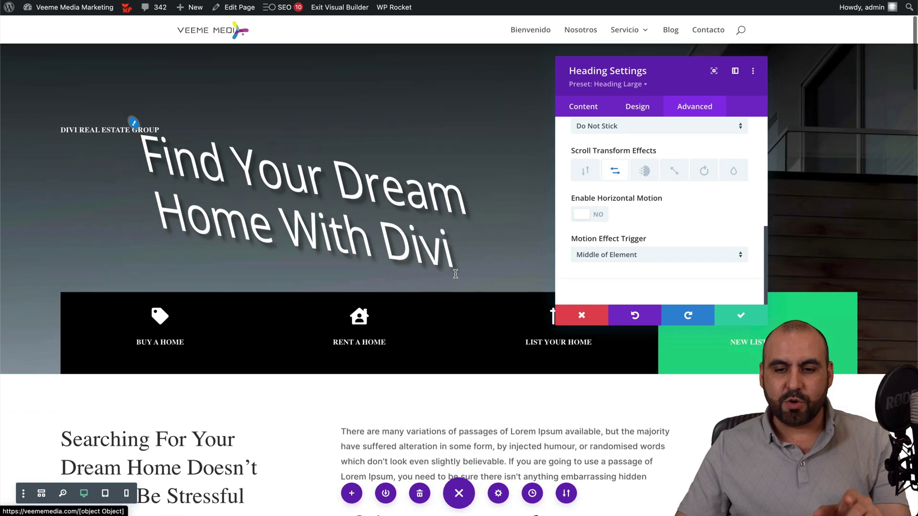
scroll(456, 274, up, 1)
scroll(456, 274, up, 1)
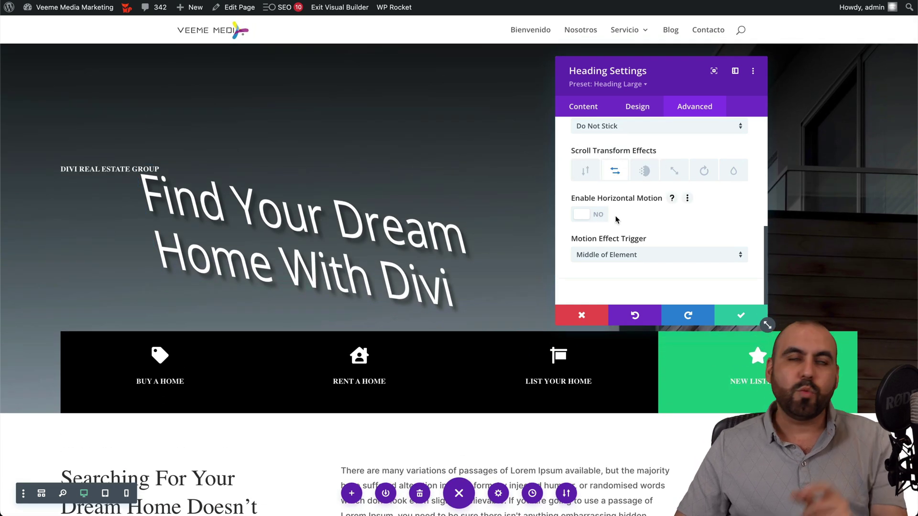
click(592, 316)
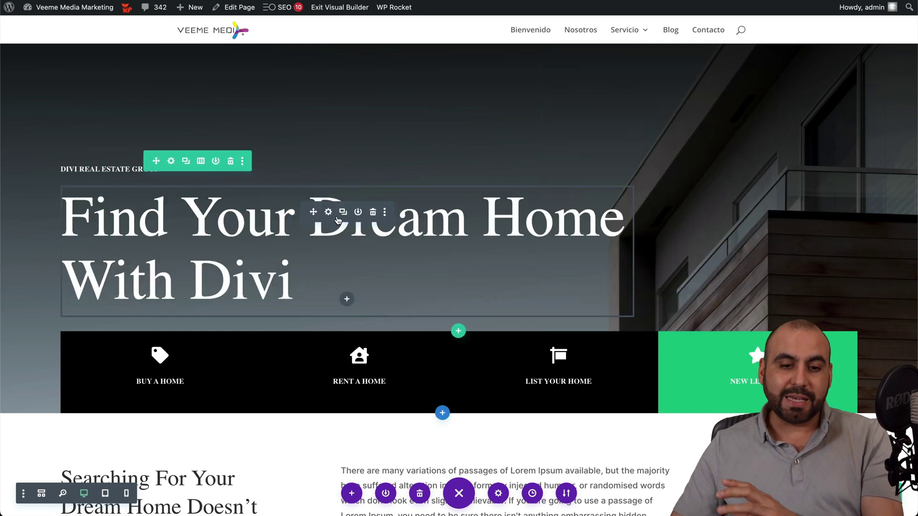
click(171, 162)
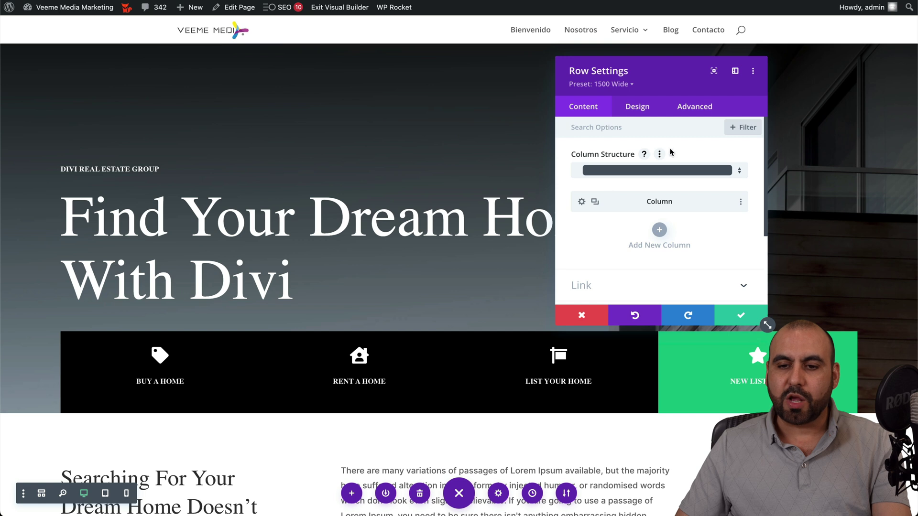
Step: Browse the hero row's column layout choices and close them without changing the layout
click(742, 173)
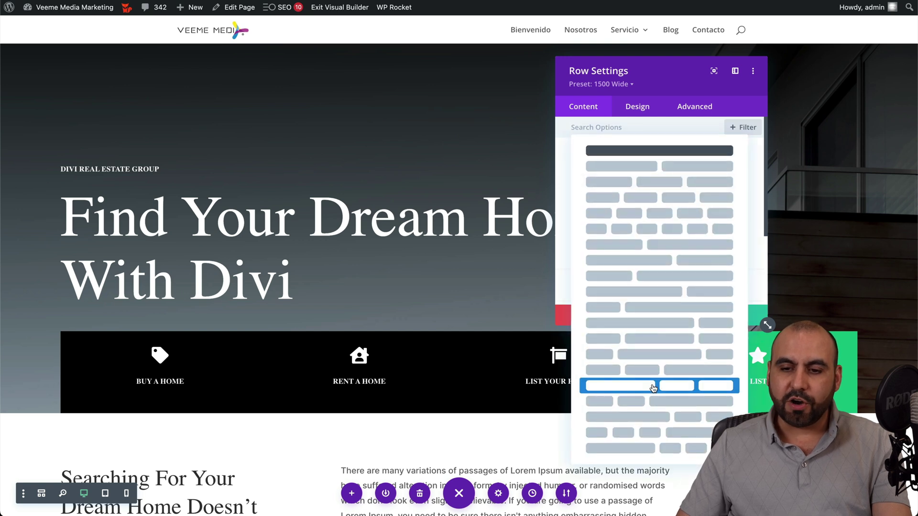
click(567, 146)
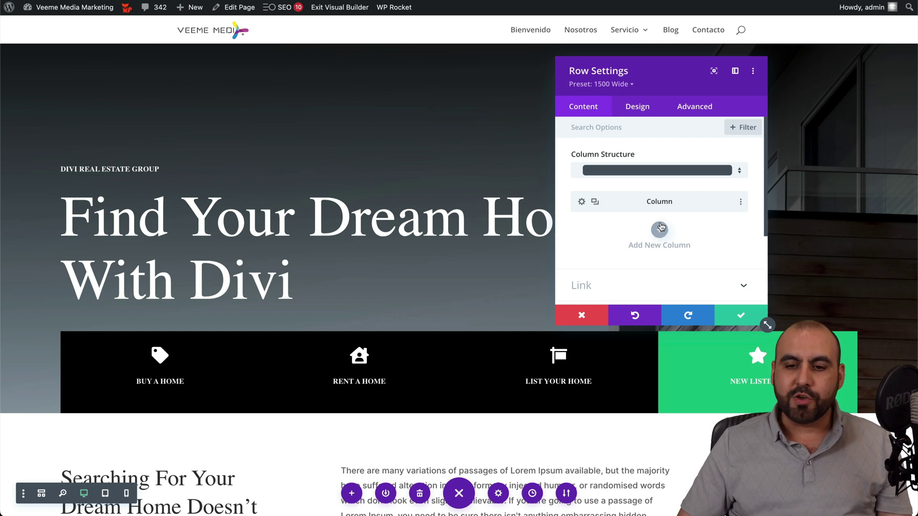
scroll(665, 228, down, 3)
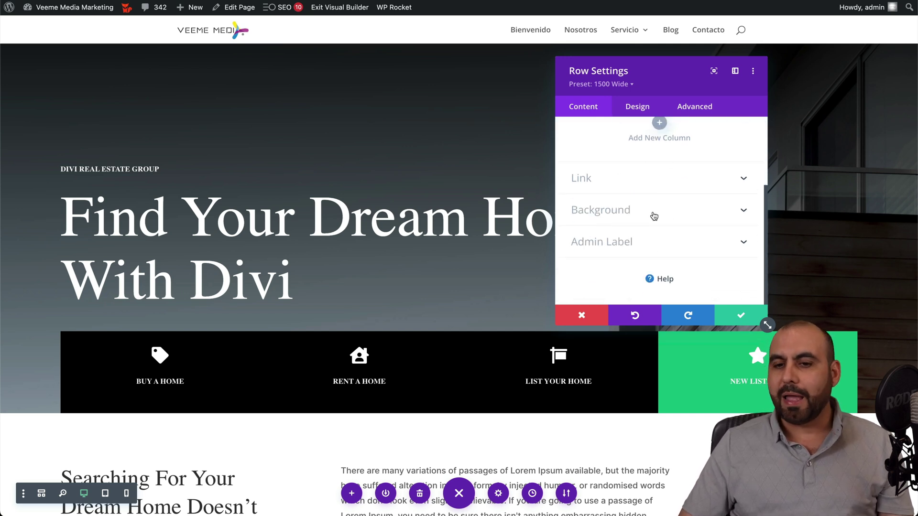
scroll(651, 216, up, 3)
Step: Look over the row's Design and Advanced options, then discard and close Row Settings
click(637, 108)
click(696, 108)
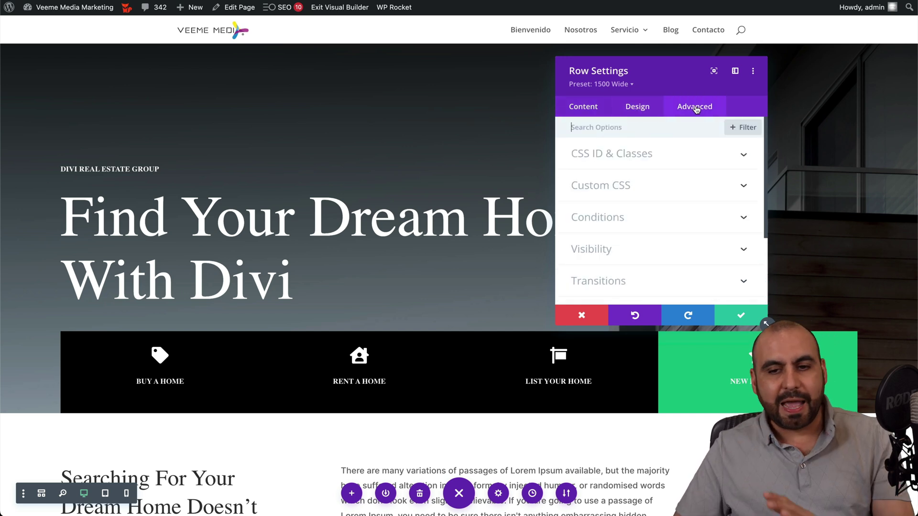
click(597, 314)
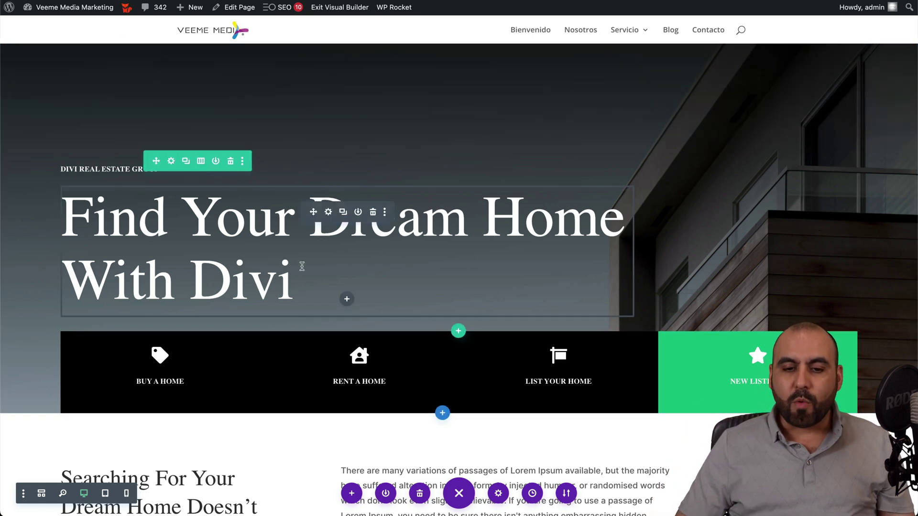
Step: Insert a fullwidth section below the hero containing a Fullwidth Header module
click(443, 414)
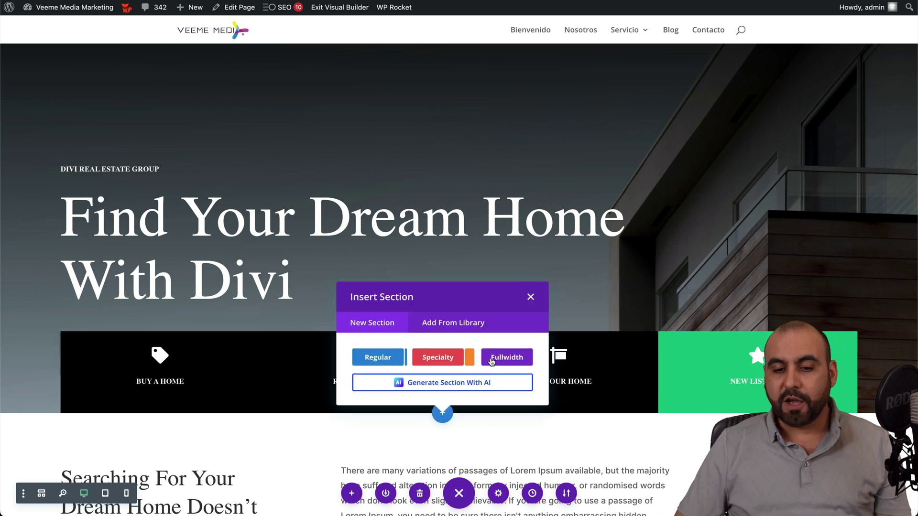
click(504, 359)
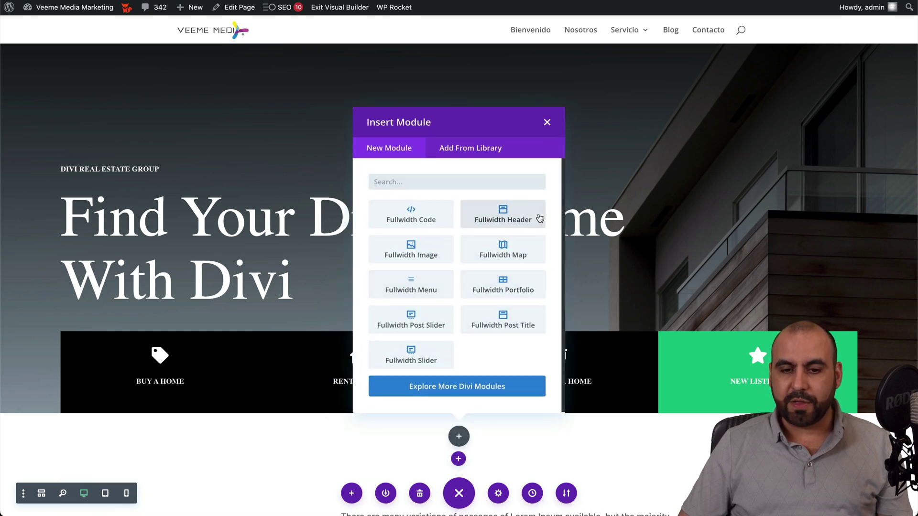
click(487, 223)
scroll(422, 306, down, 3)
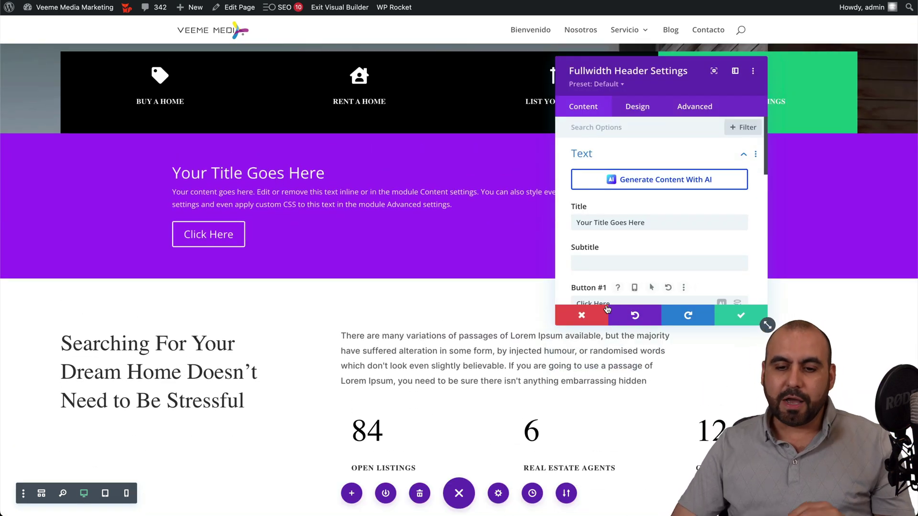
Step: Reopen the Fullwidth Header settings, view the Design > Button One styling, then discard them
click(581, 315)
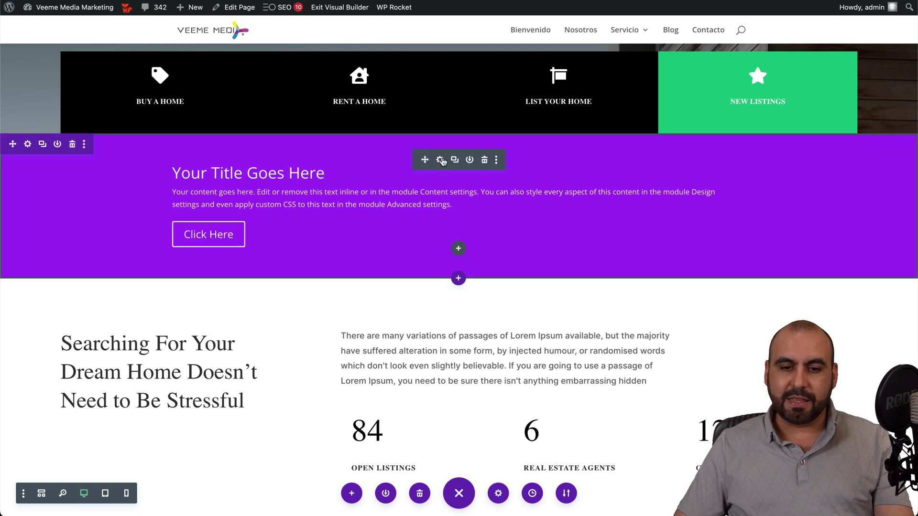
click(441, 160)
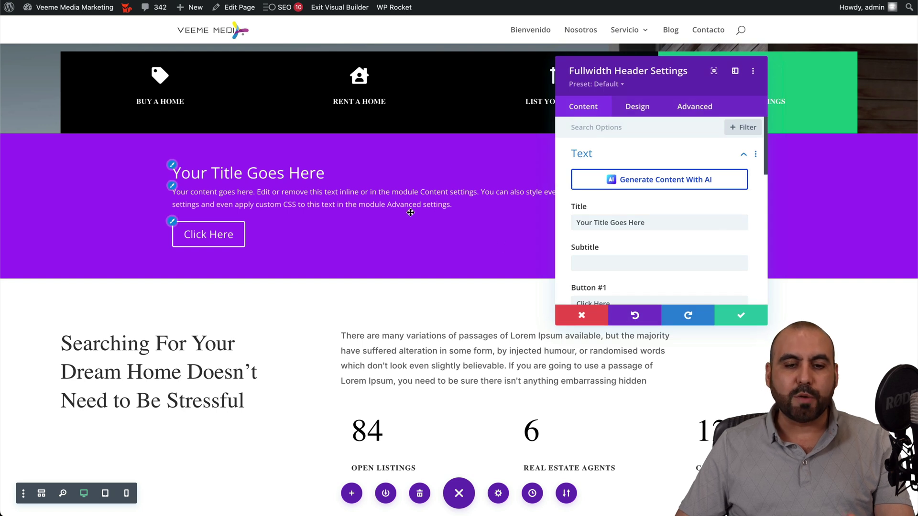
click(172, 222)
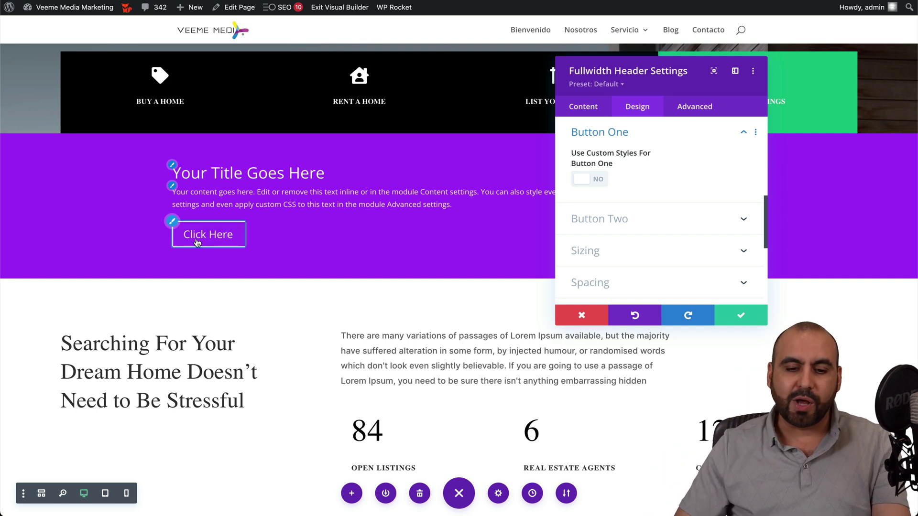
click(566, 320)
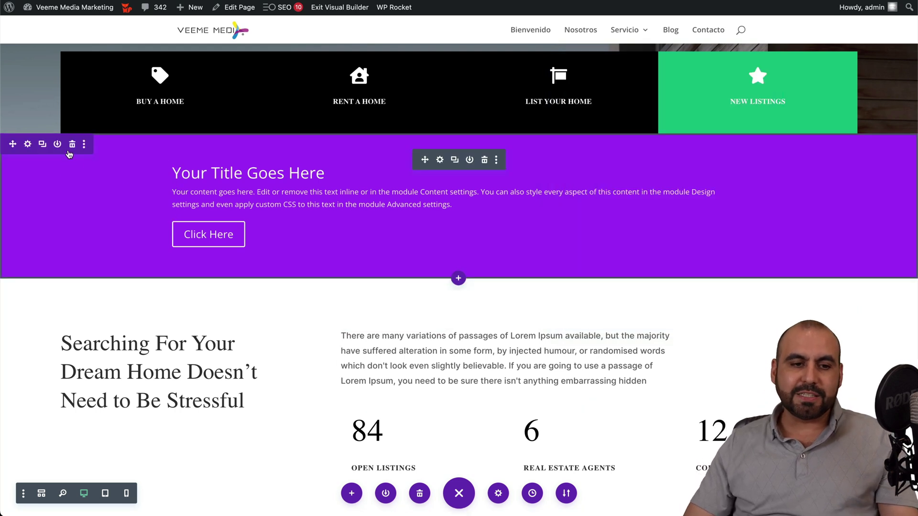
Step: Delete the purple fullwidth header section from the page
click(72, 144)
scroll(211, 220, up, 10)
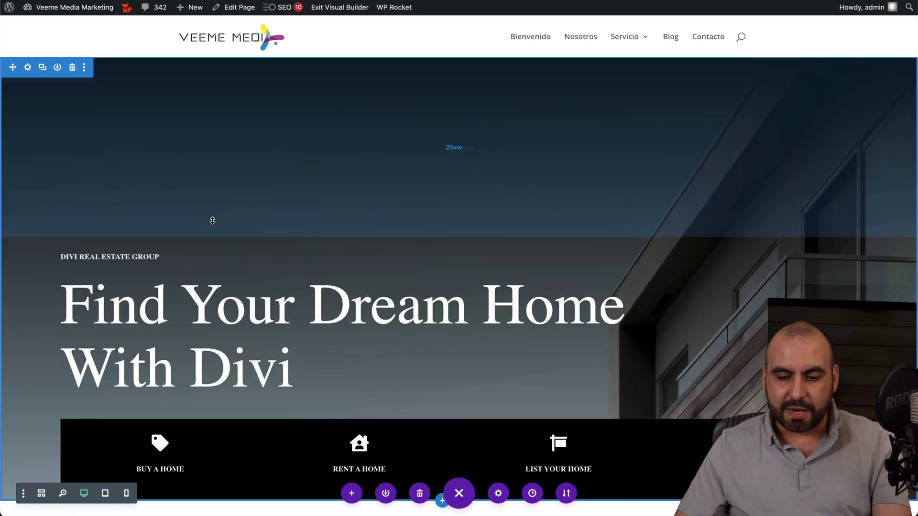
scroll(212, 220, down, 15)
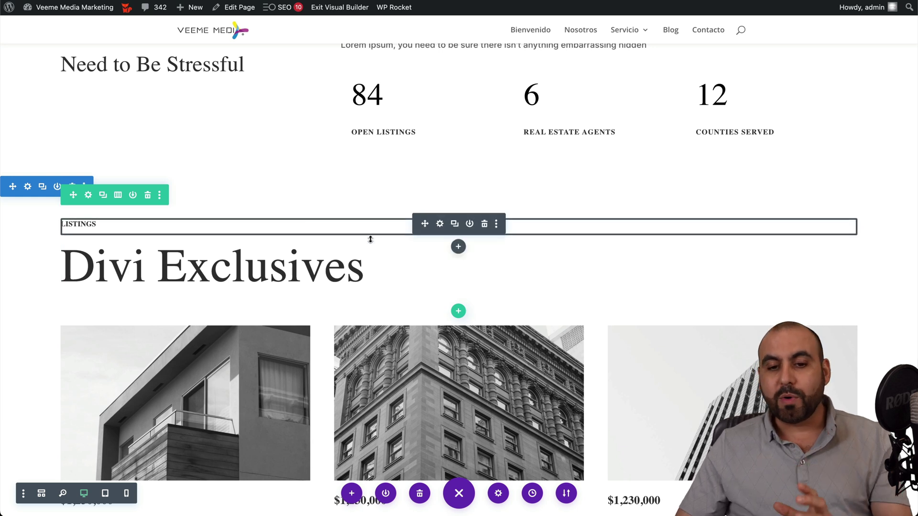
Step: Edit the Divi Exclusives heading in place, then view the Editing History panel
click(372, 266)
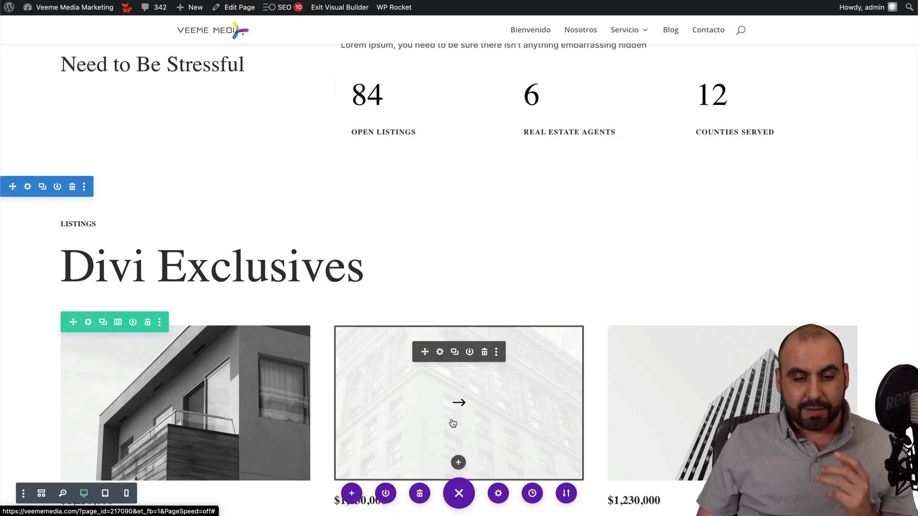
scroll(700, 162, down, 15)
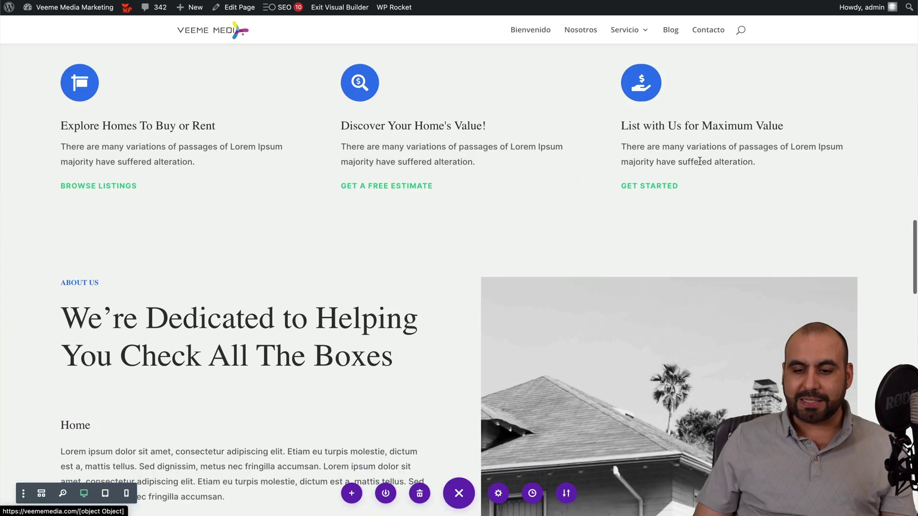
scroll(700, 161, up, 2)
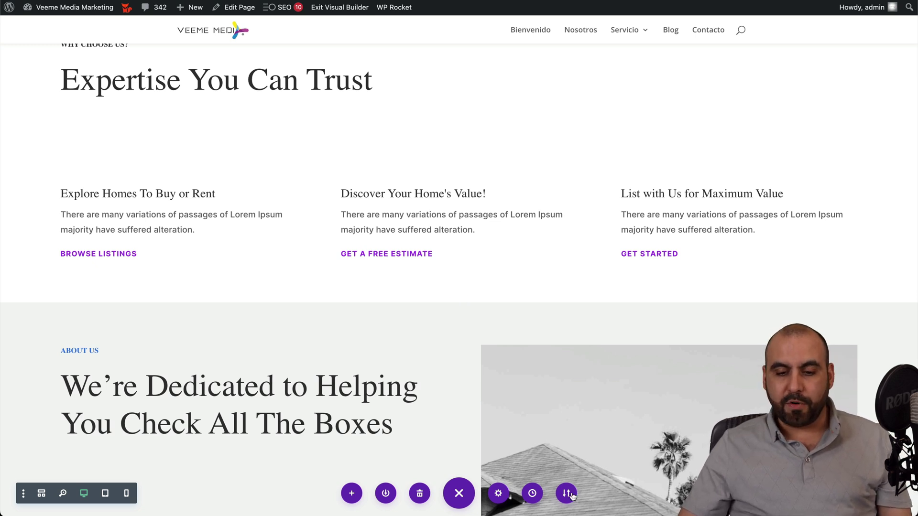
click(532, 494)
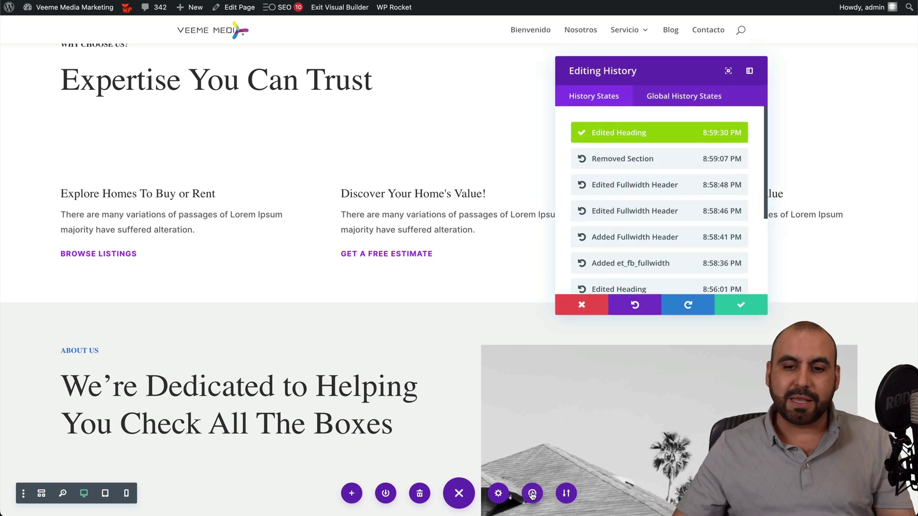
scroll(733, 242, down, 3)
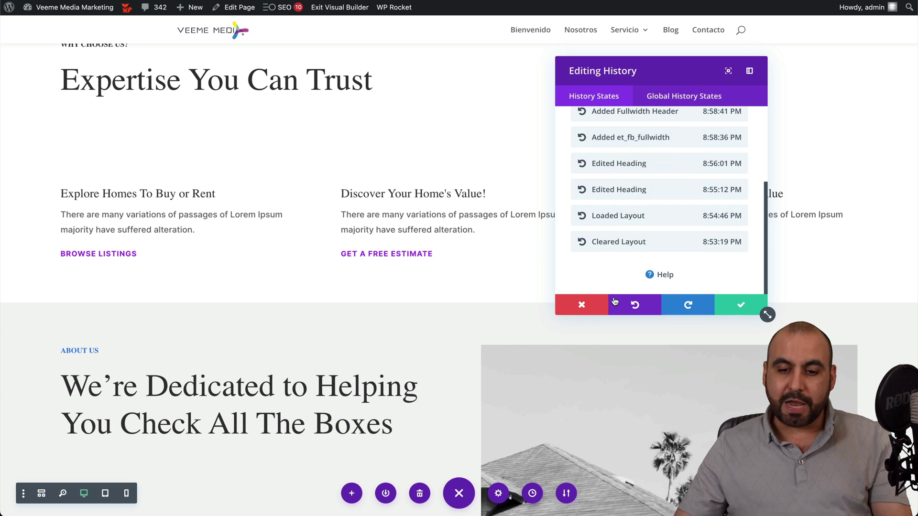
click(580, 305)
click(499, 494)
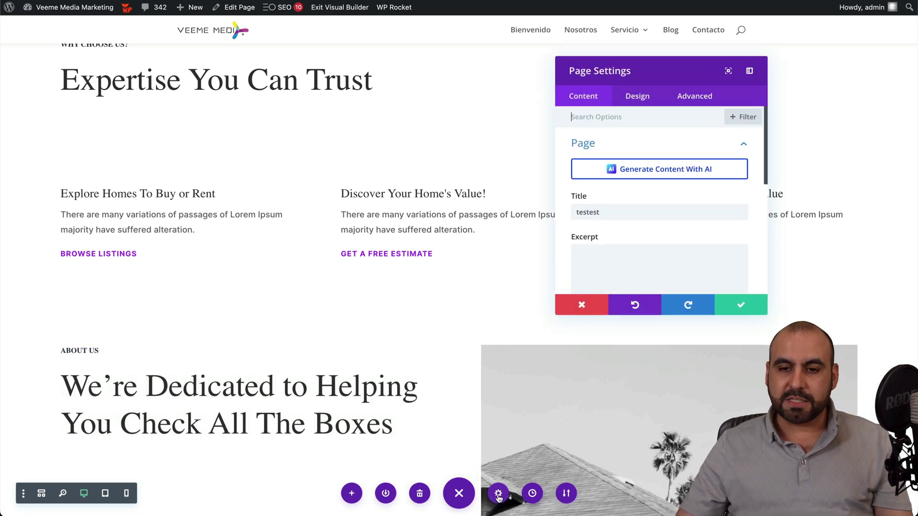
click(499, 496)
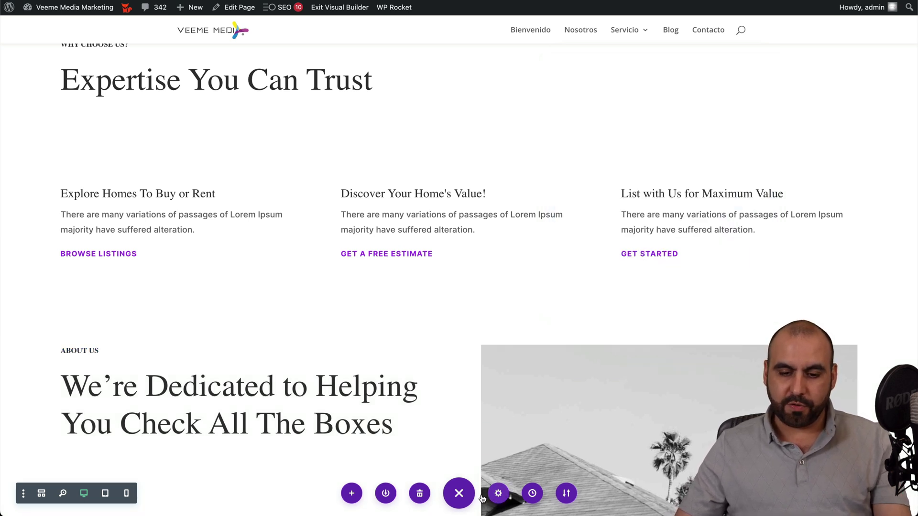
click(352, 494)
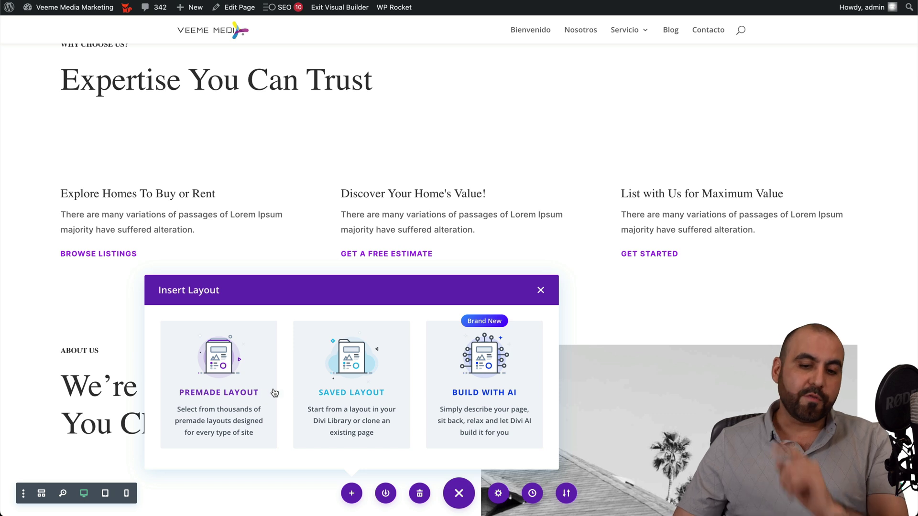
click(542, 289)
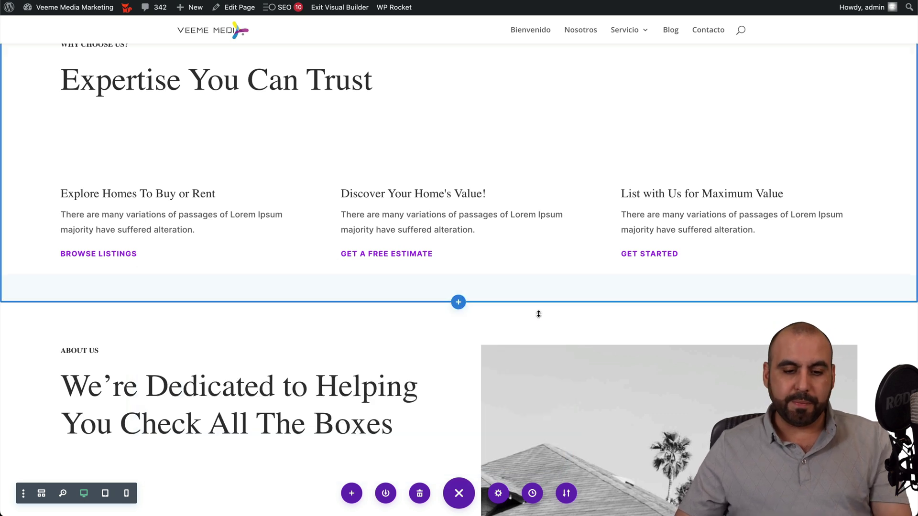
click(42, 494)
scroll(424, 250, up, 10)
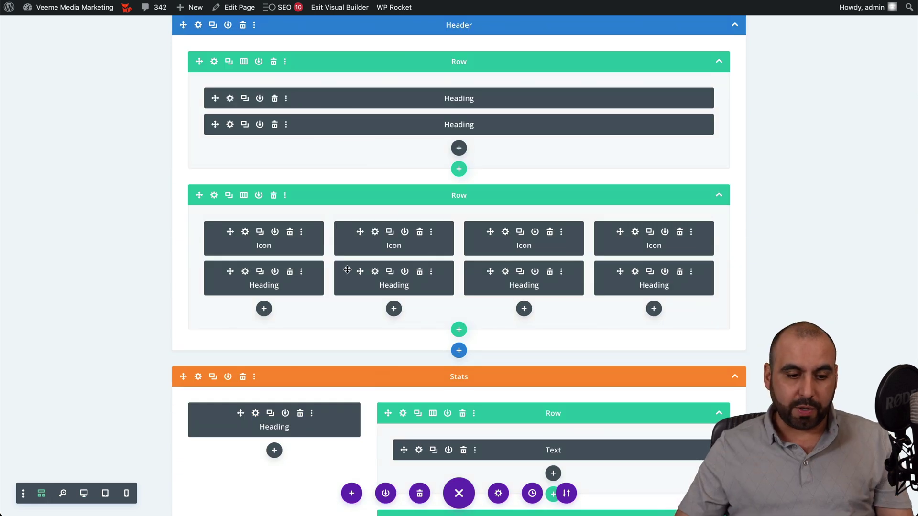
click(85, 495)
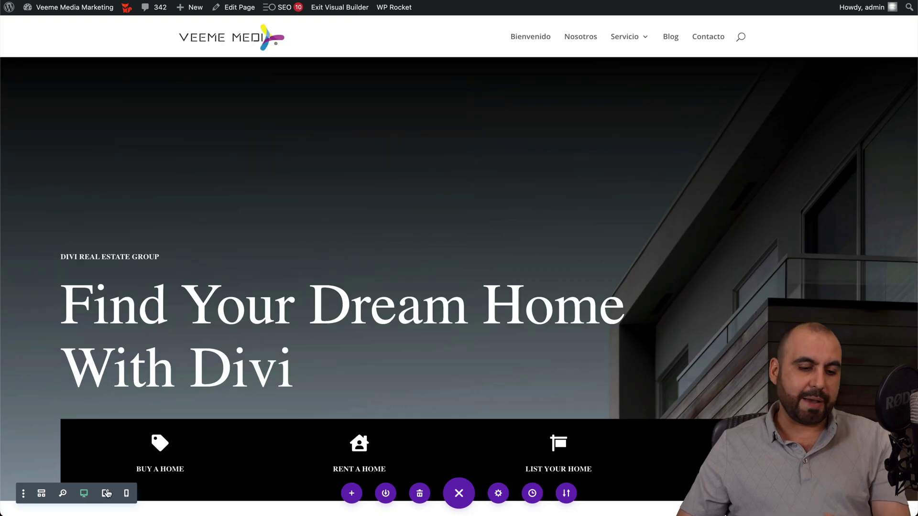
click(24, 493)
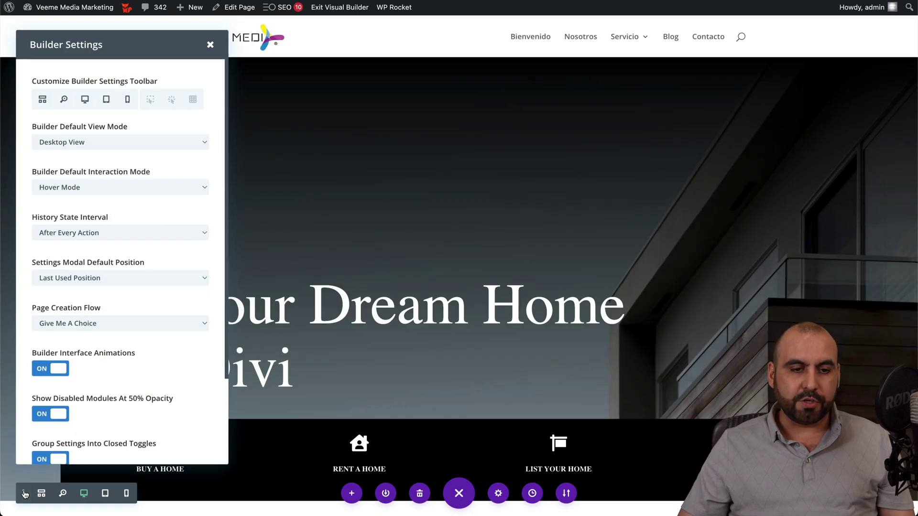
scroll(67, 426, down, 3)
scroll(67, 427, up, 3)
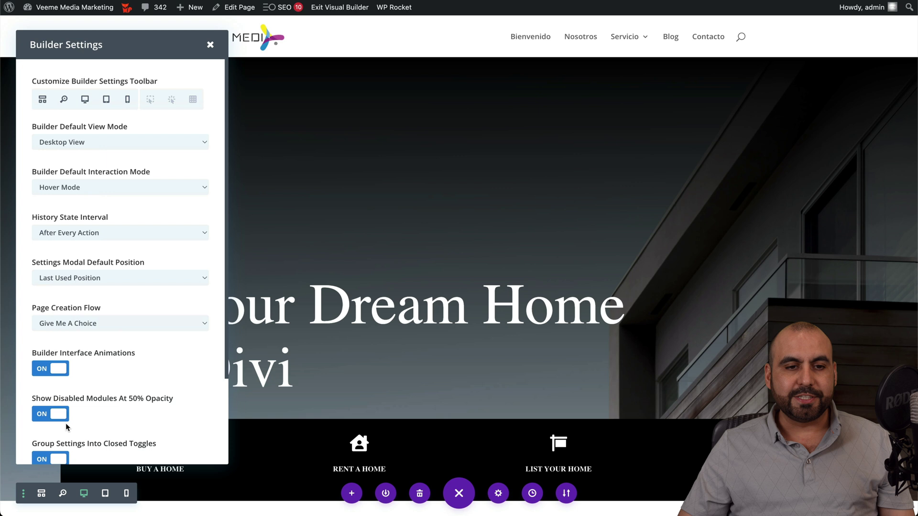
click(211, 45)
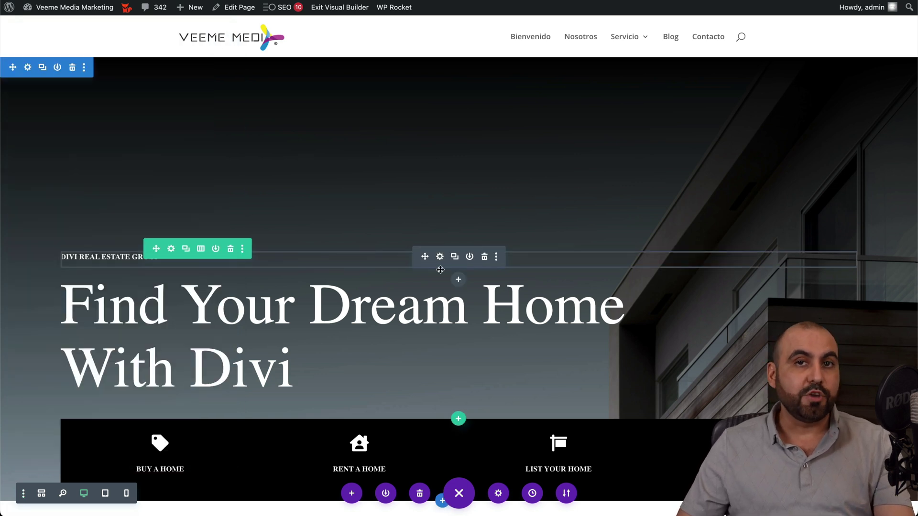
scroll(486, 361, down, 10)
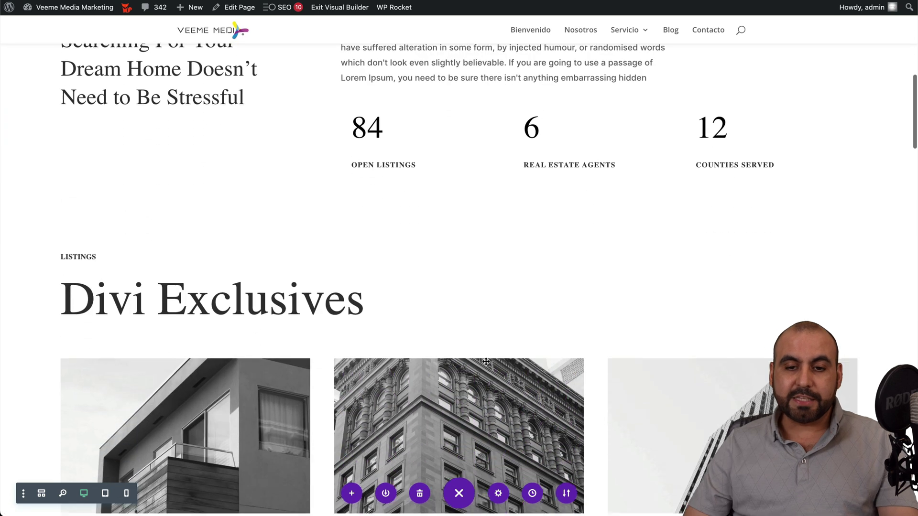